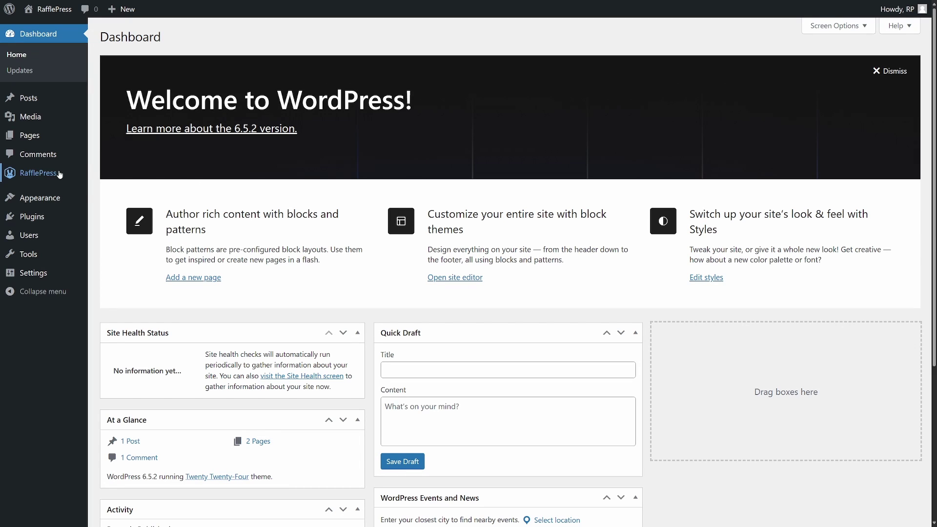
# Create a new RafflePress giveaway named 'YouTube Giveaway'
pyautogui.moveTo(46, 175)
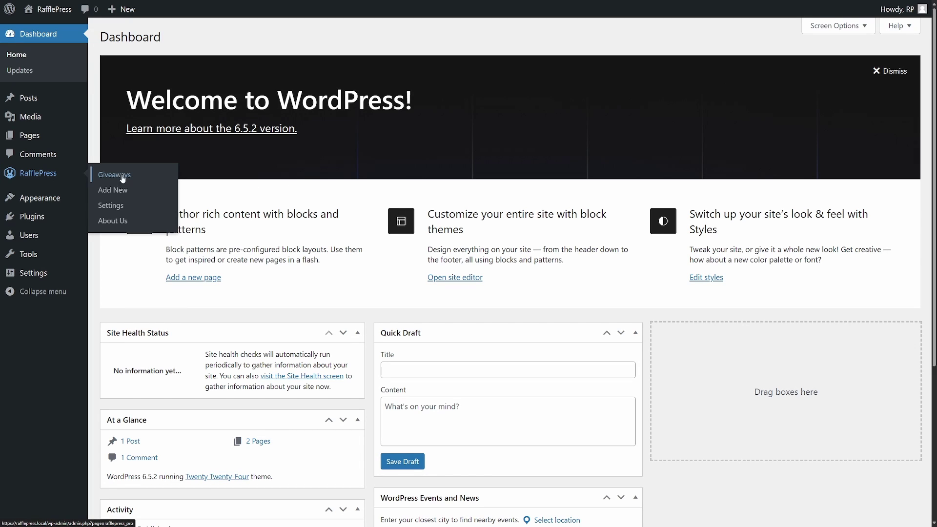
pyautogui.click(124, 194)
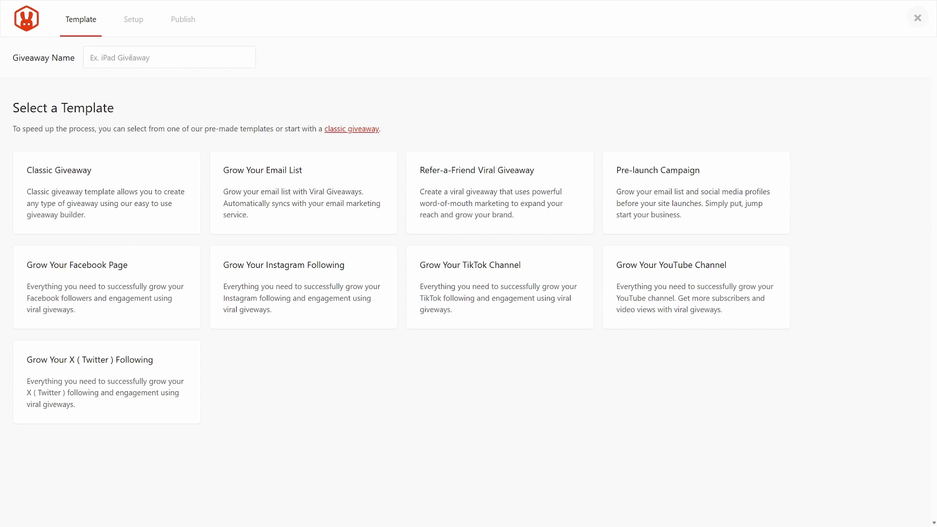
pyautogui.click(167, 55)
pyautogui.write('YouTube Giveaway')
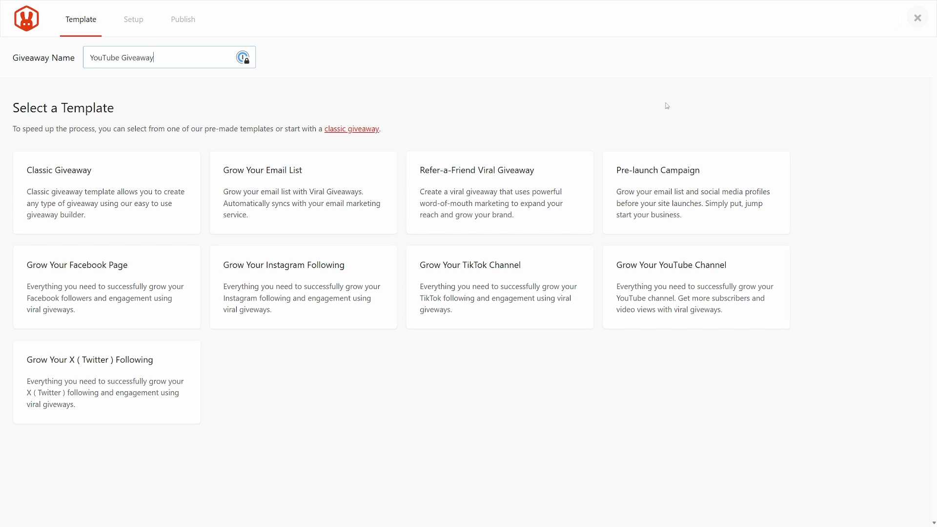
pyautogui.moveTo(753, 263)
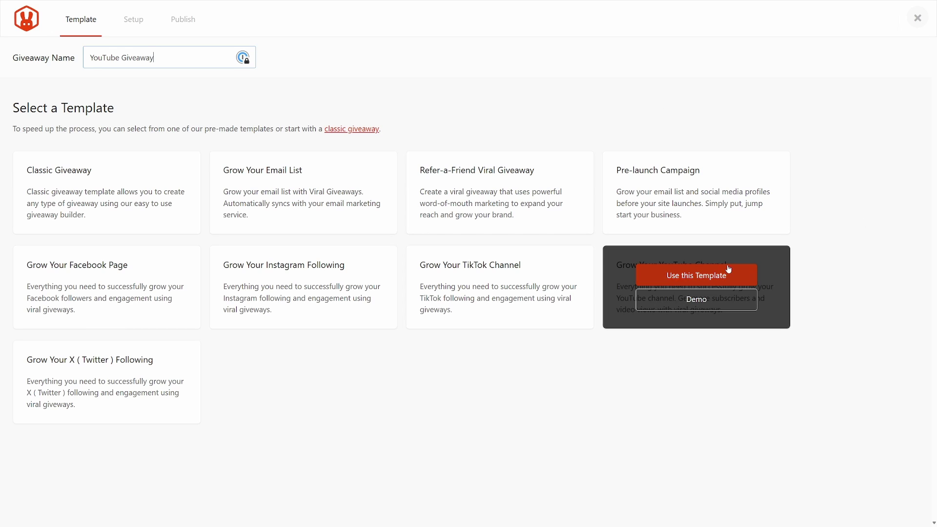
# Apply the Grow Your YouTube Channel template to the giveaway
pyautogui.click(697, 277)
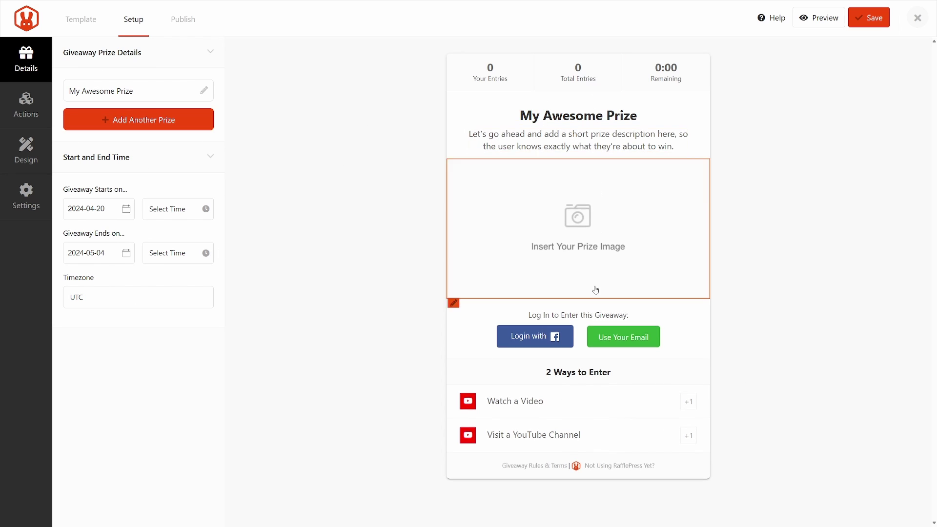
# Rename the prize to 'Win This Brand New 2024 Gaming PC!' and add a short description
pyautogui.click(159, 95)
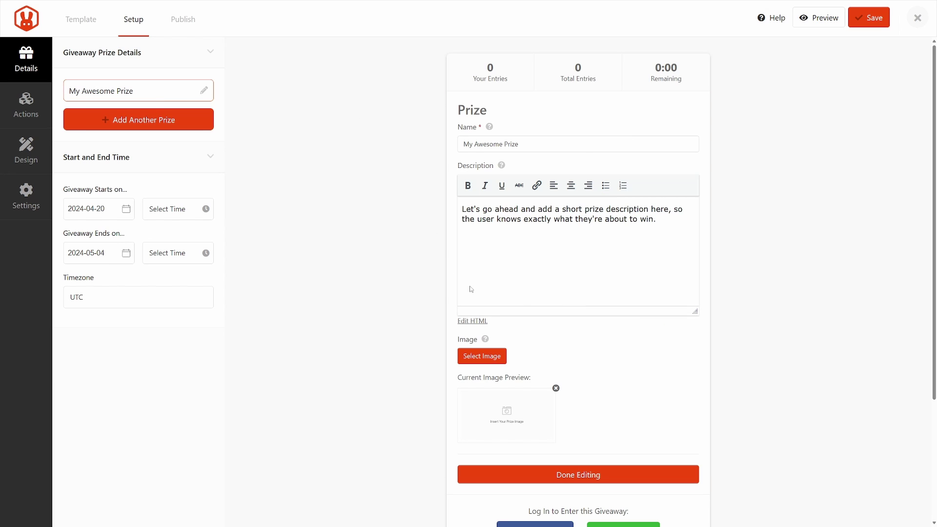
pyautogui.moveTo(539, 150); pyautogui.dragTo(464, 142)
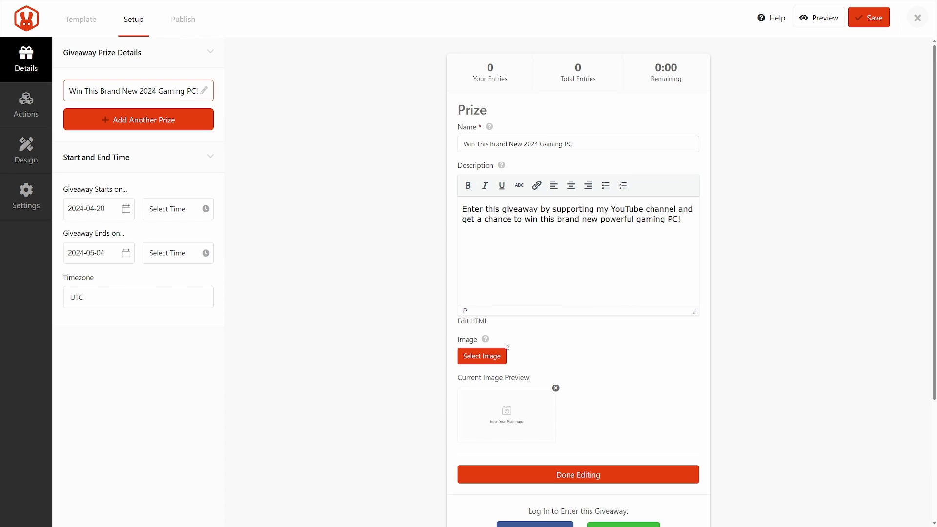
pyautogui.click(576, 348)
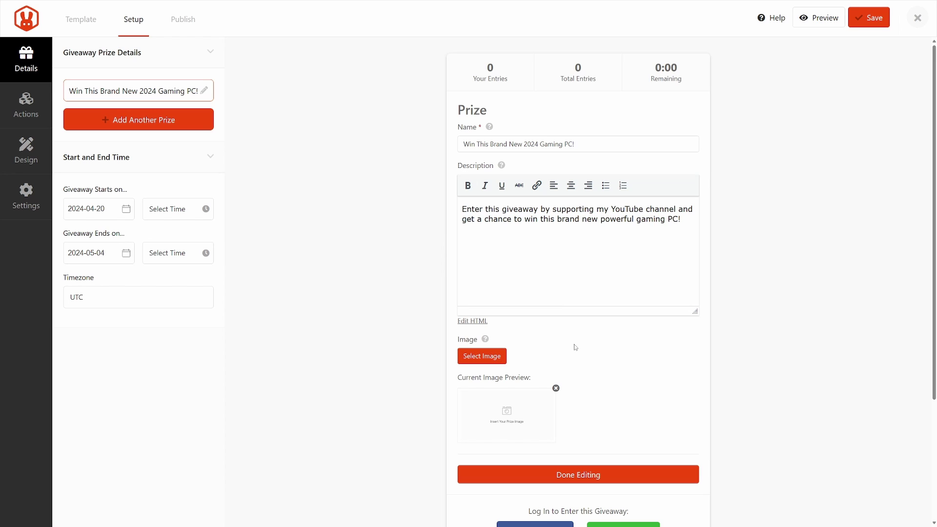
# Upload pc.jpg as the prize image and finish editing the prize
pyautogui.click(489, 362)
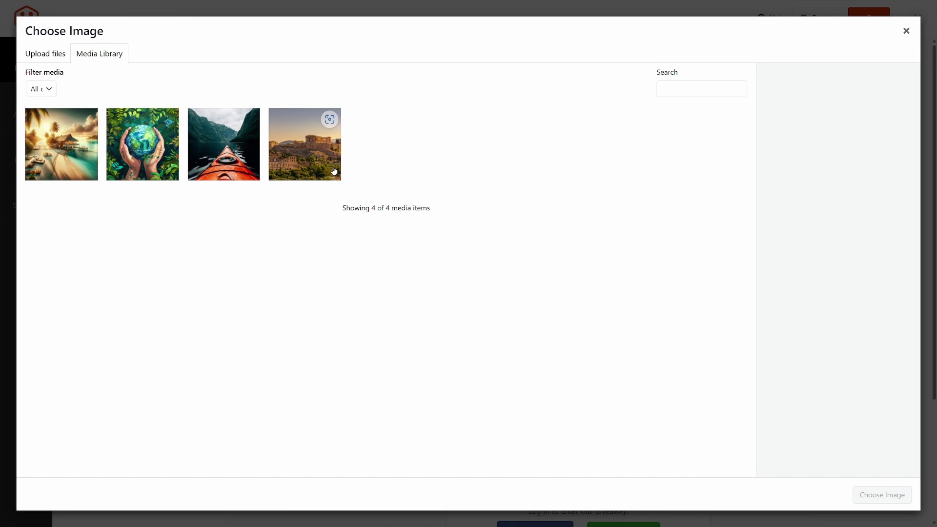
pyautogui.click(49, 59)
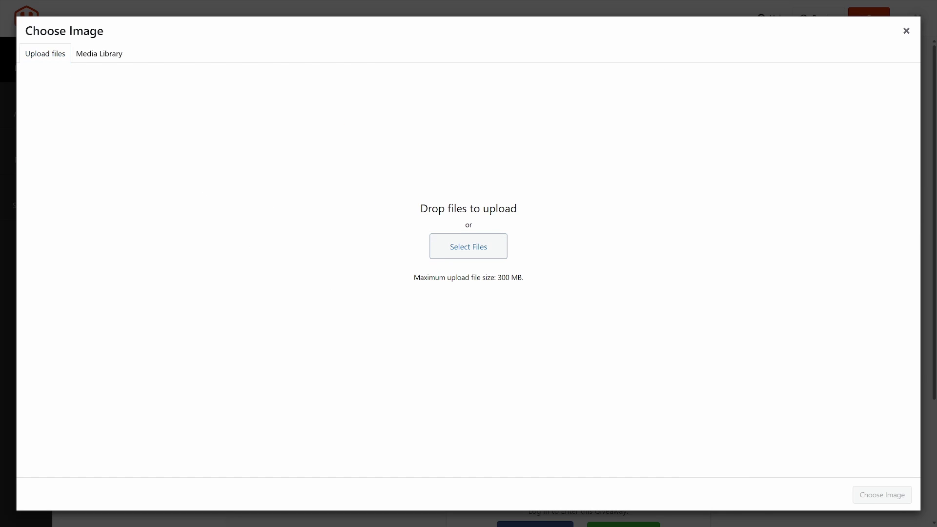
pyautogui.moveTo(0, 271); pyautogui.dragTo(458, 247)
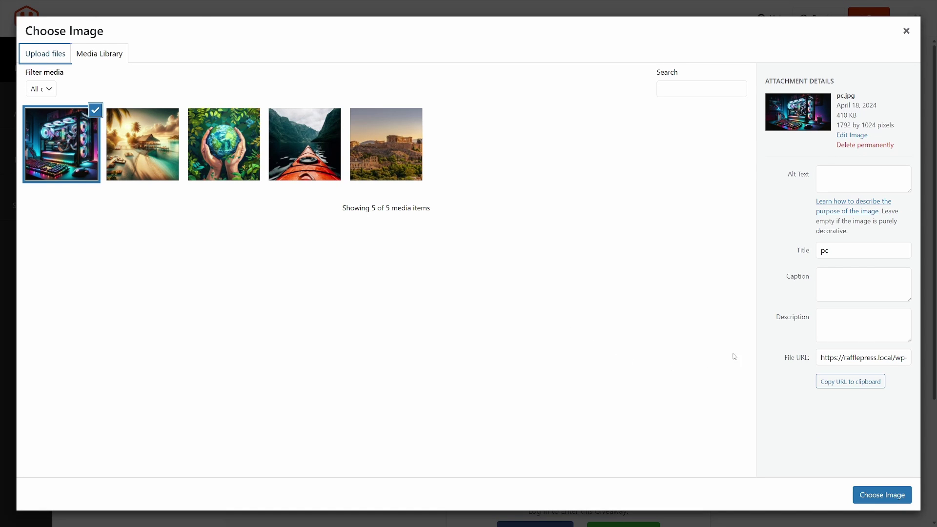
pyautogui.click(886, 500)
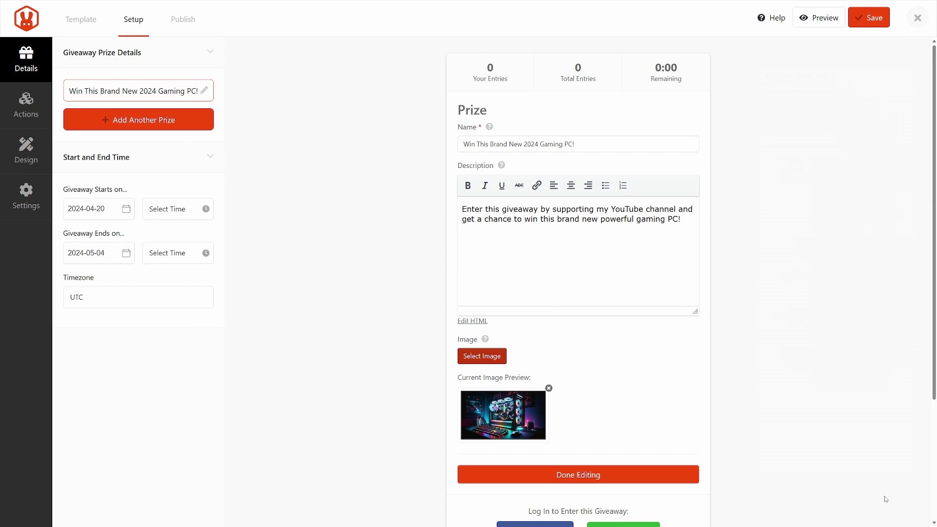
pyautogui.click(600, 476)
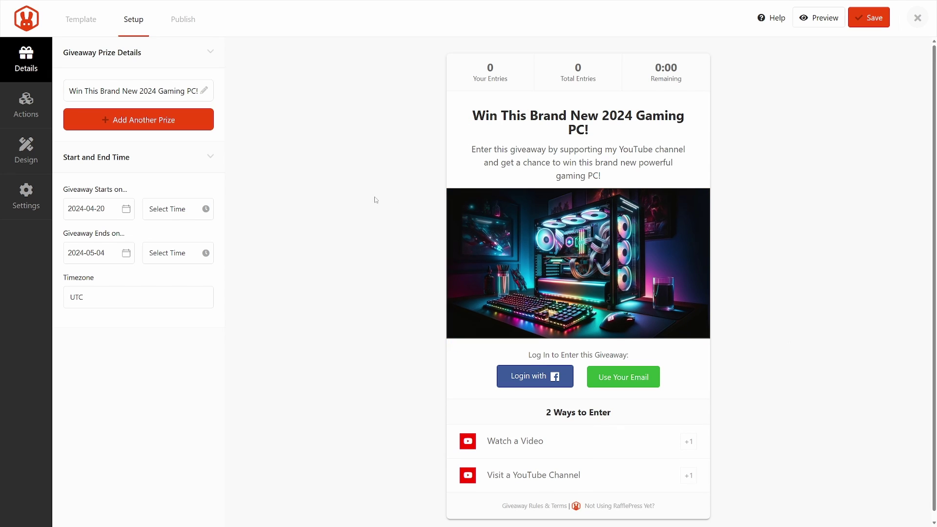
# Set the giveaway dates to run from April 1 to May 31, 2024
pyautogui.click(110, 210)
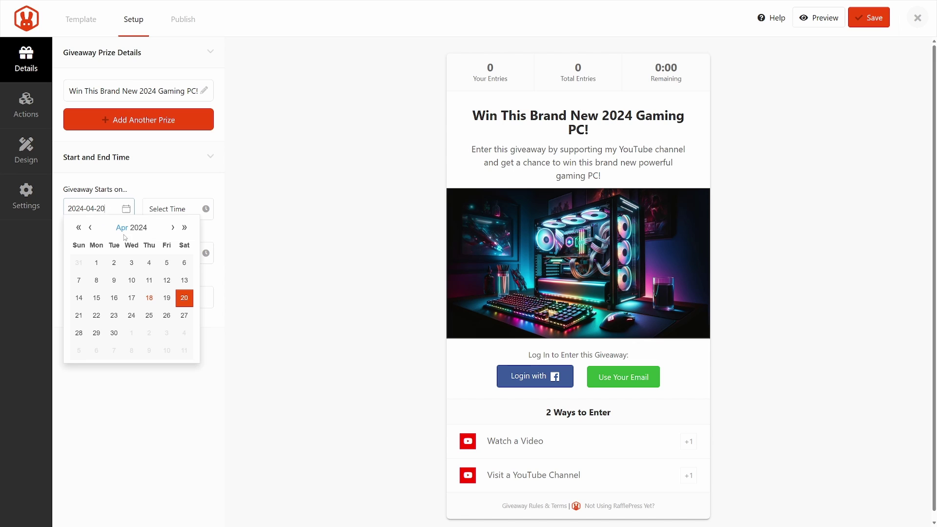
pyautogui.click(97, 263)
pyautogui.click(98, 255)
pyautogui.click(167, 378)
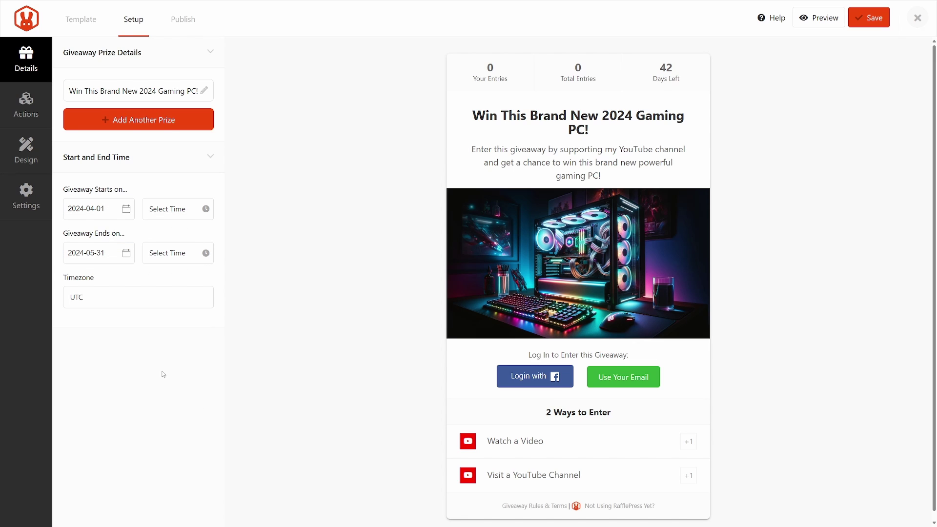
# Set the start time to 12:00 A.M., keep the UTC timezone, and save the giveaway
pyautogui.click(178, 209)
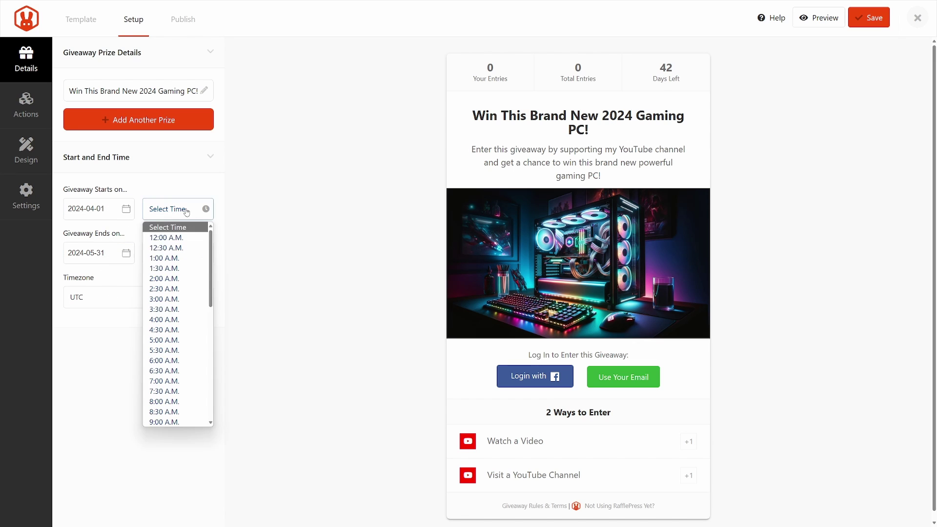
pyautogui.click(179, 240)
pyautogui.click(121, 299)
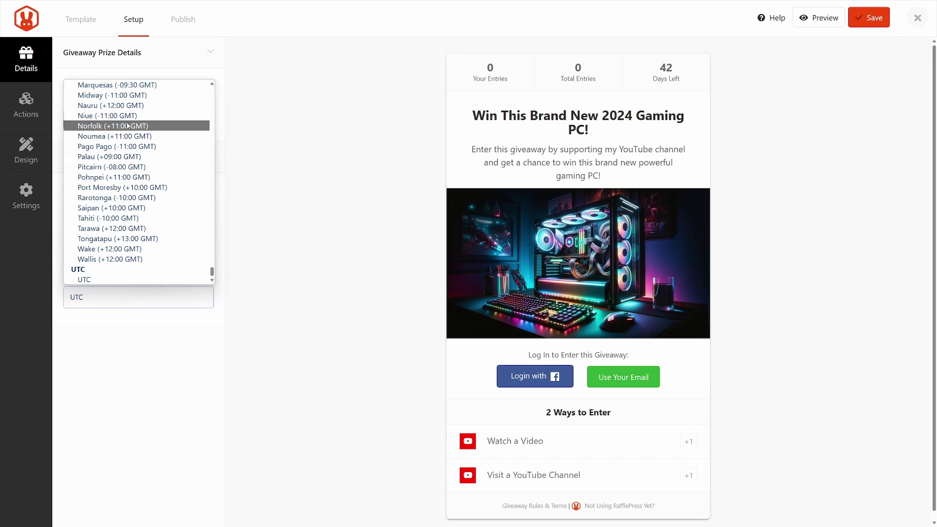
pyautogui.press('Escape')
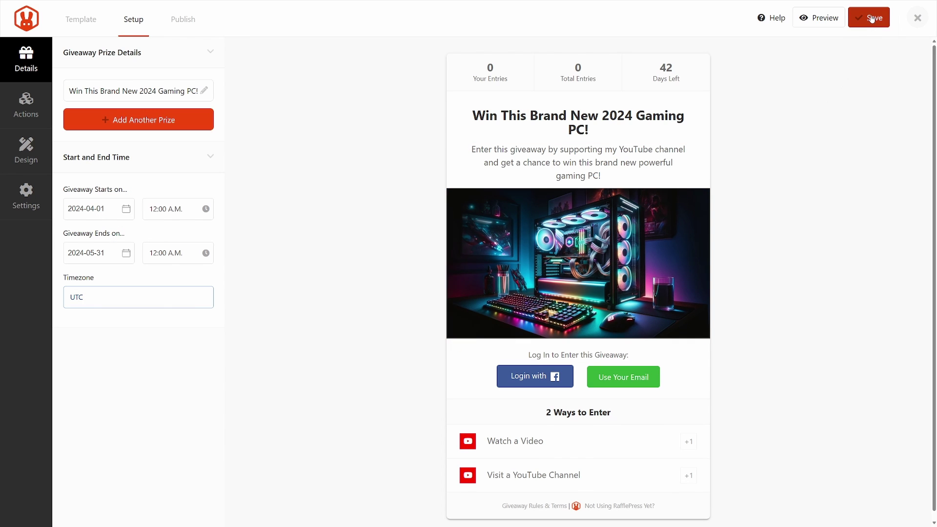
pyautogui.click(872, 19)
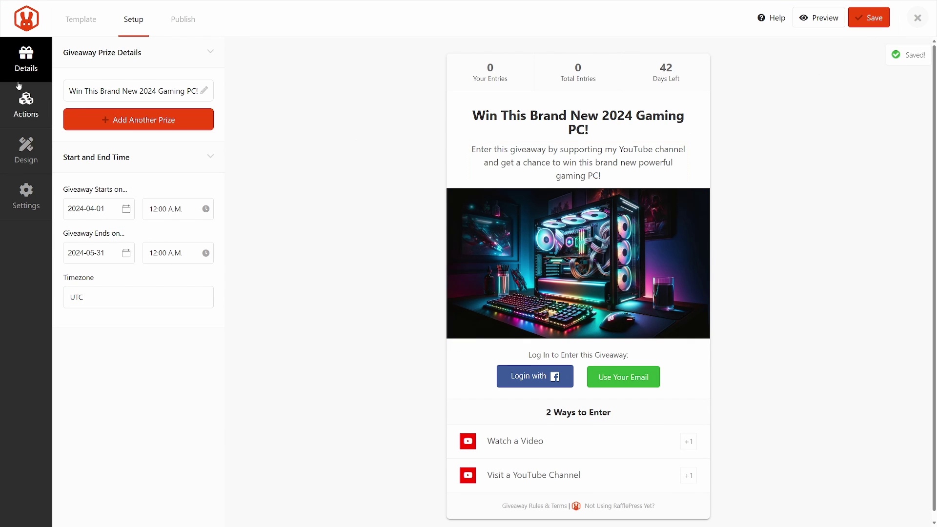
# Add Join an Email Newsletter as an entry action
pyautogui.click(28, 109)
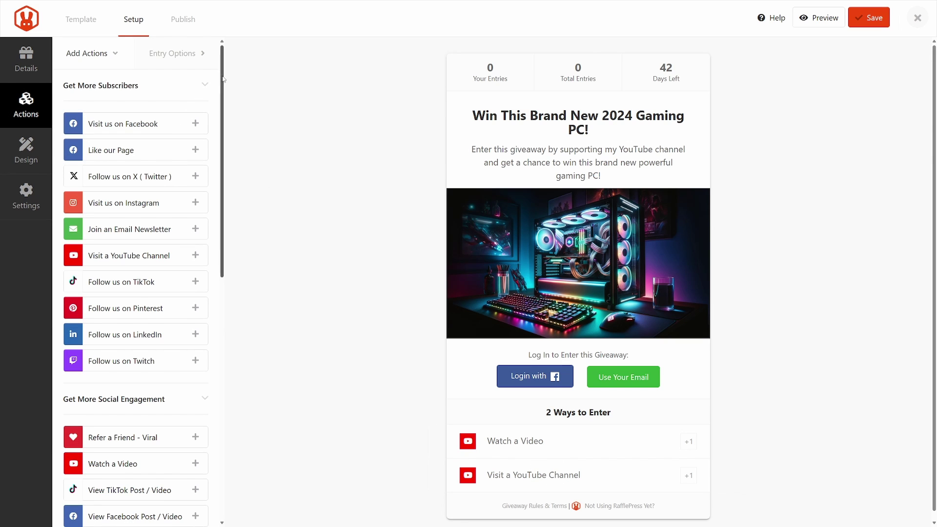
pyautogui.moveTo(224, 78); pyautogui.dragTo(221, 344)
pyautogui.scroll(15, 98, 234)
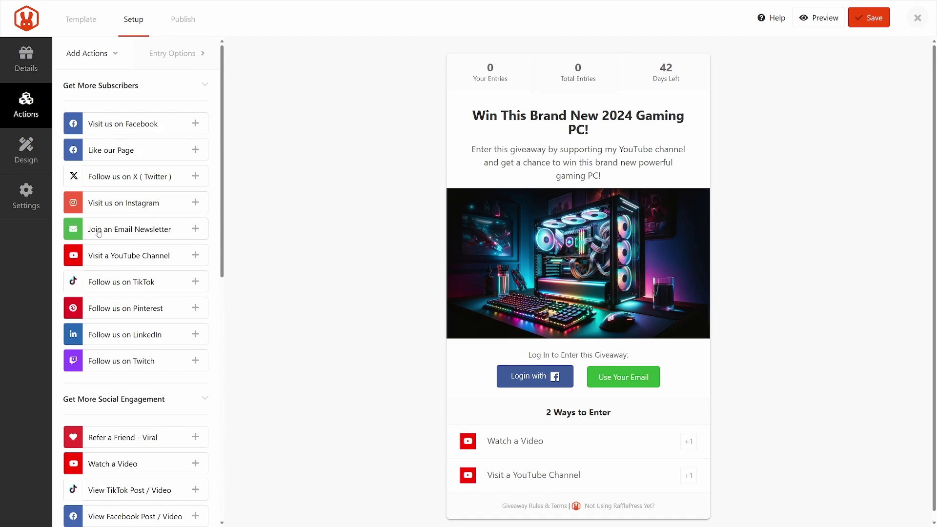
pyautogui.click(142, 231)
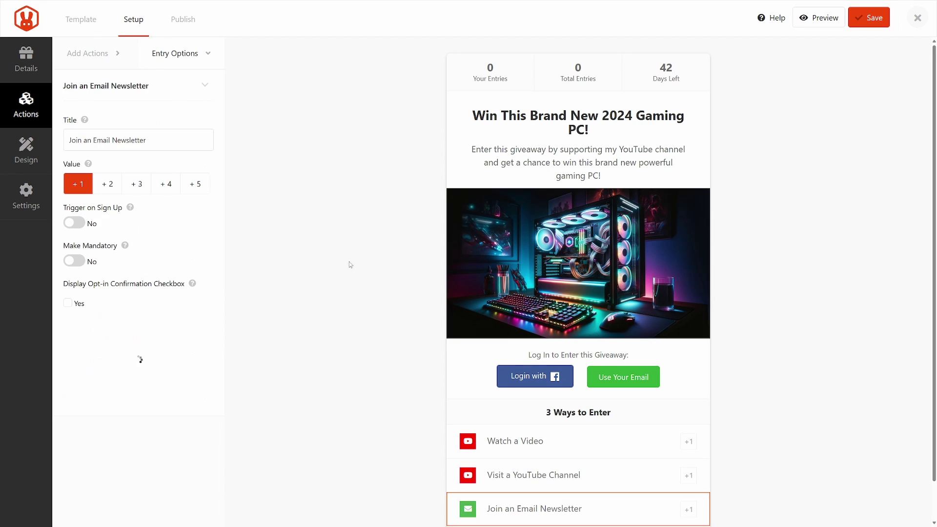
pyautogui.scroll(-1, 349, 261)
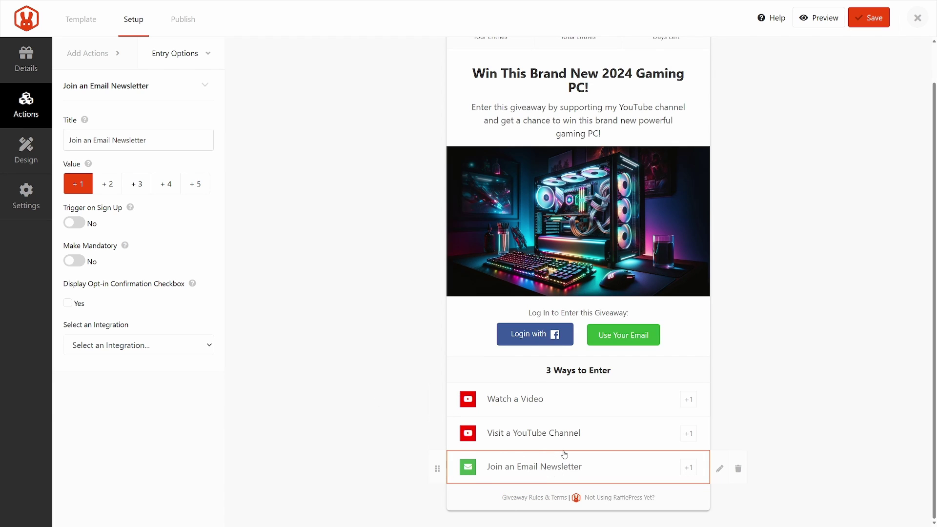
# Make the Watch a Video action worth +2 entries and paste in the YouTube video URL
pyautogui.click(637, 402)
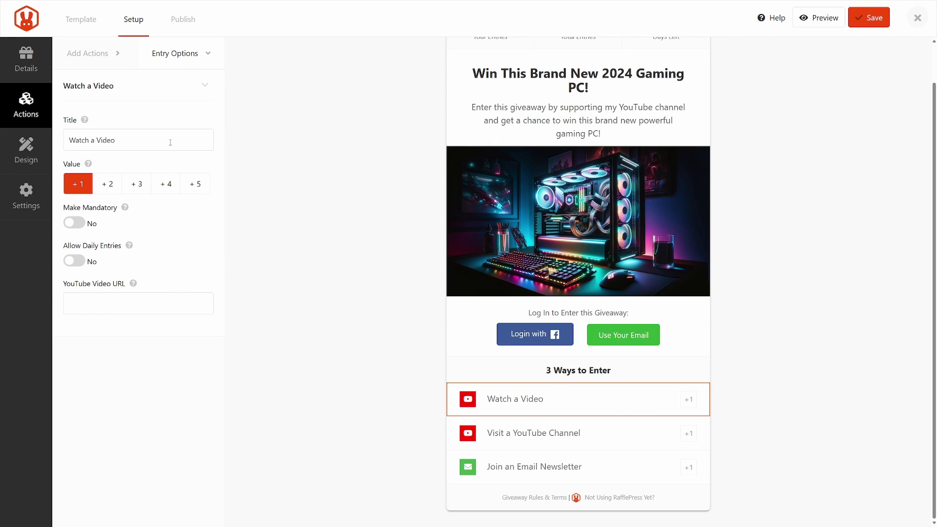
pyautogui.moveTo(172, 142); pyautogui.dragTo(70, 139)
pyautogui.click(142, 138)
pyautogui.click(107, 184)
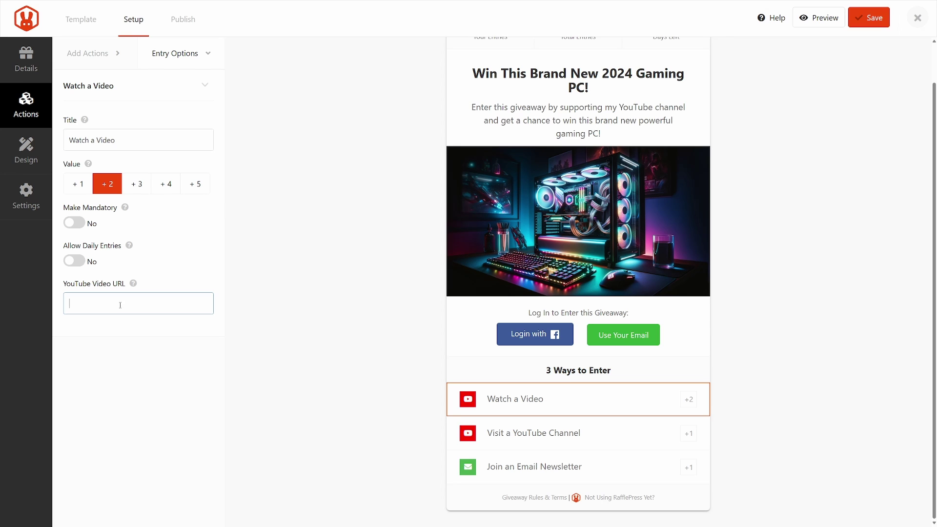
pyautogui.write('https://www.youtube.com/watch?v=8jsxMDDnnBU')
pyautogui.click(165, 345)
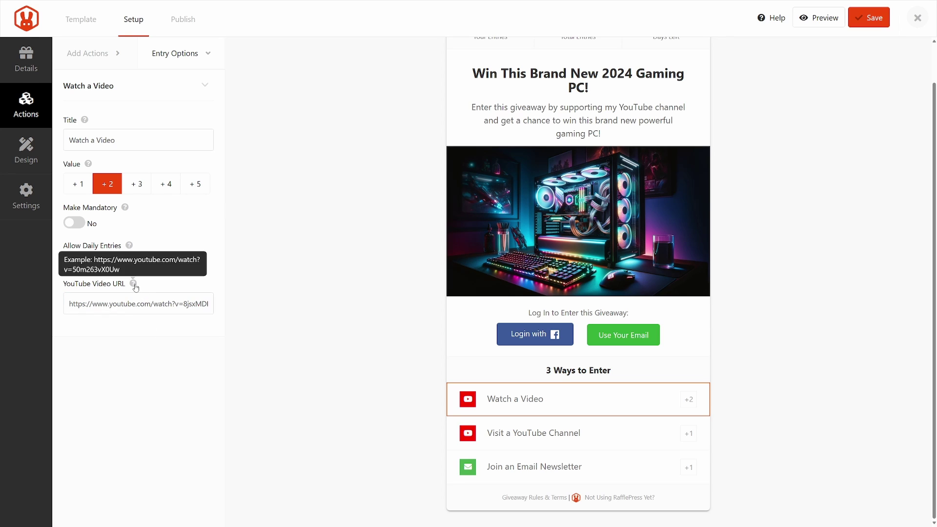
# Review the YouTube channel and newsletter entries, leaving opt-in off and no integration, then save
pyautogui.click(613, 440)
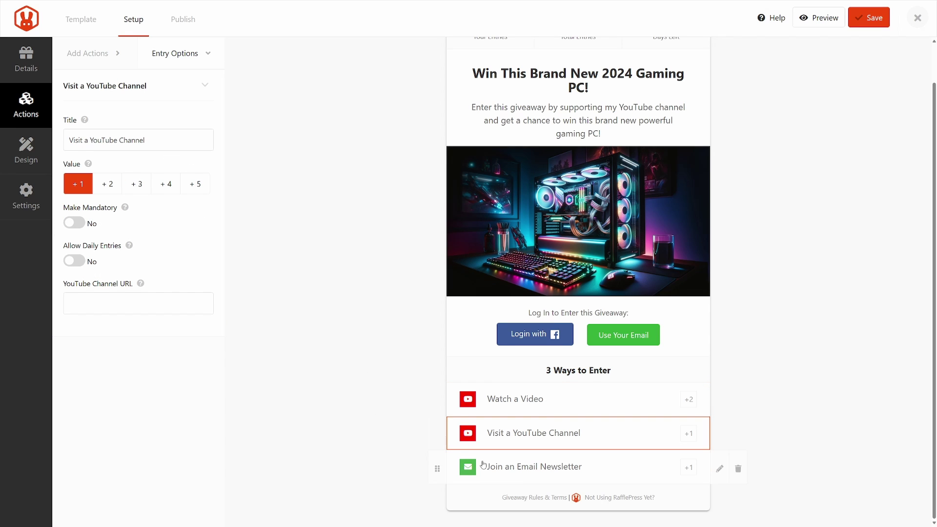
pyautogui.click(611, 474)
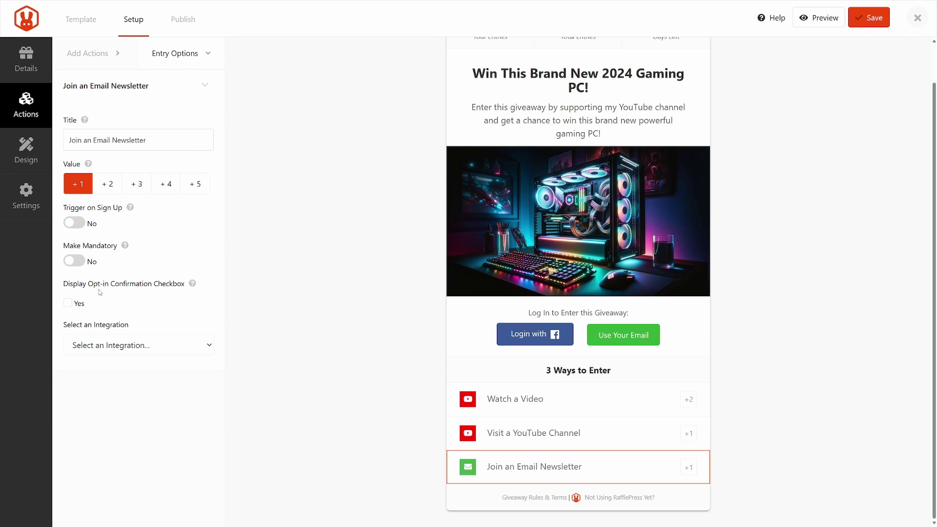
pyautogui.click(69, 305)
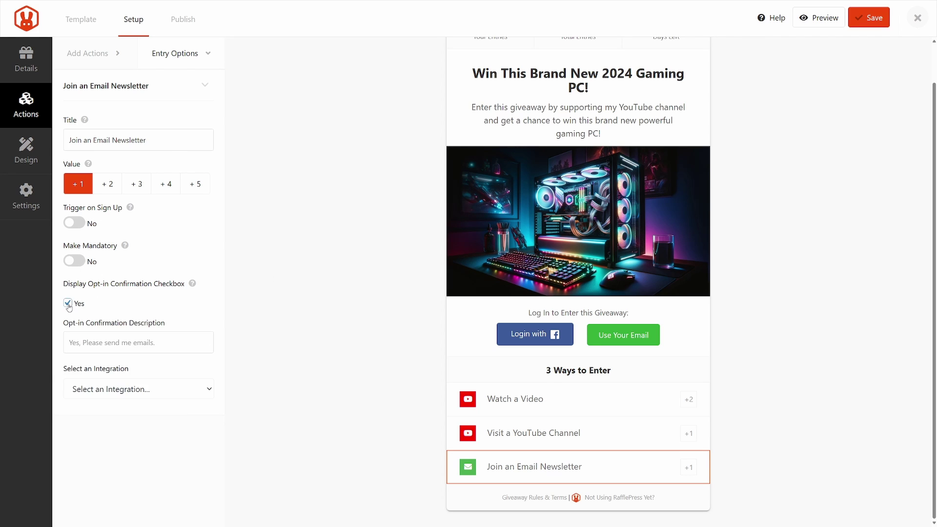
pyautogui.click(71, 305)
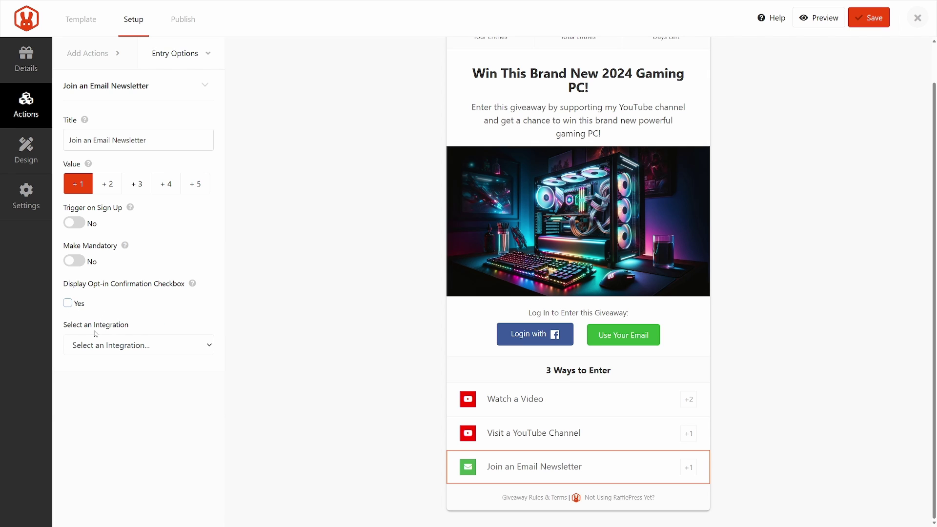
pyautogui.click(102, 344)
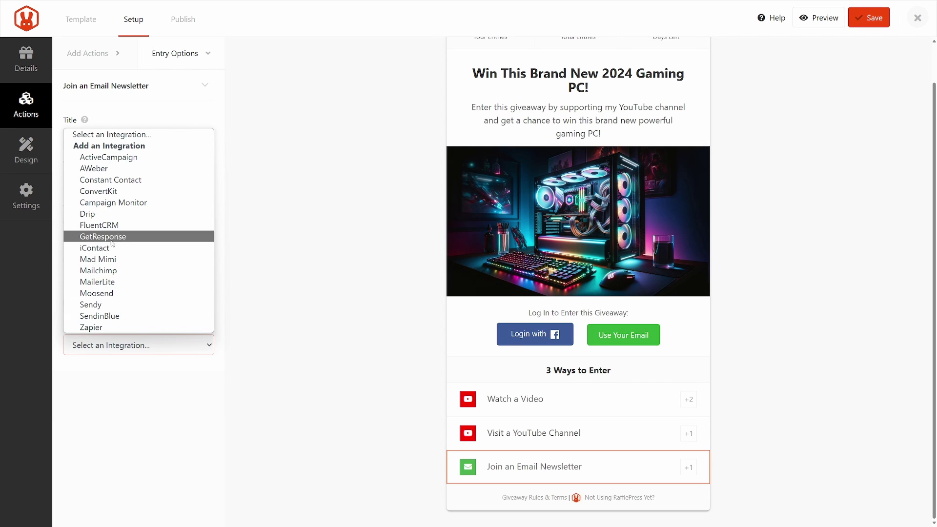
pyautogui.click(131, 181)
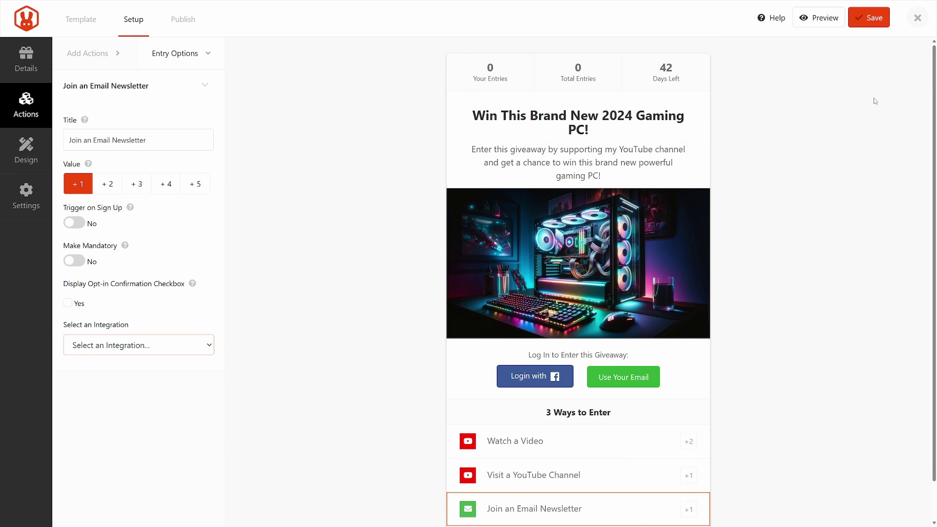
pyautogui.click(874, 19)
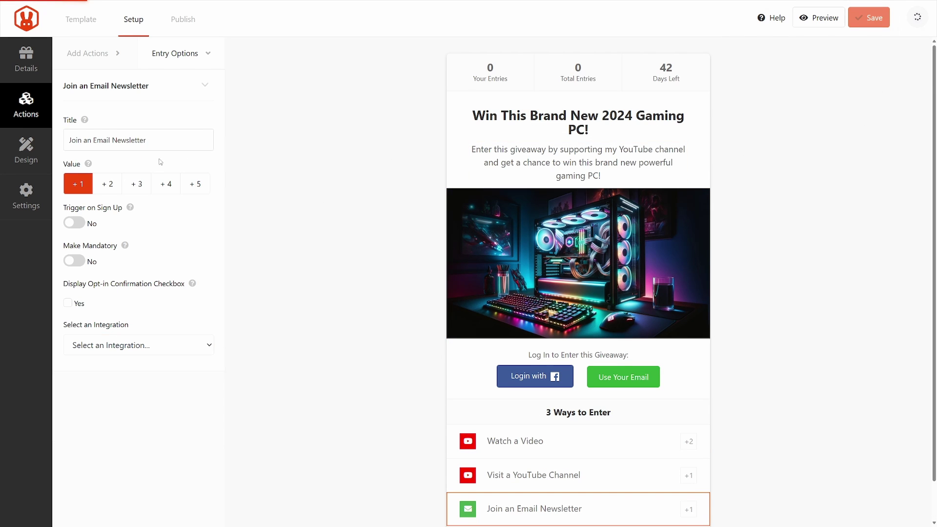
# Set the design layout to Image, Header, Text
pyautogui.click(26, 148)
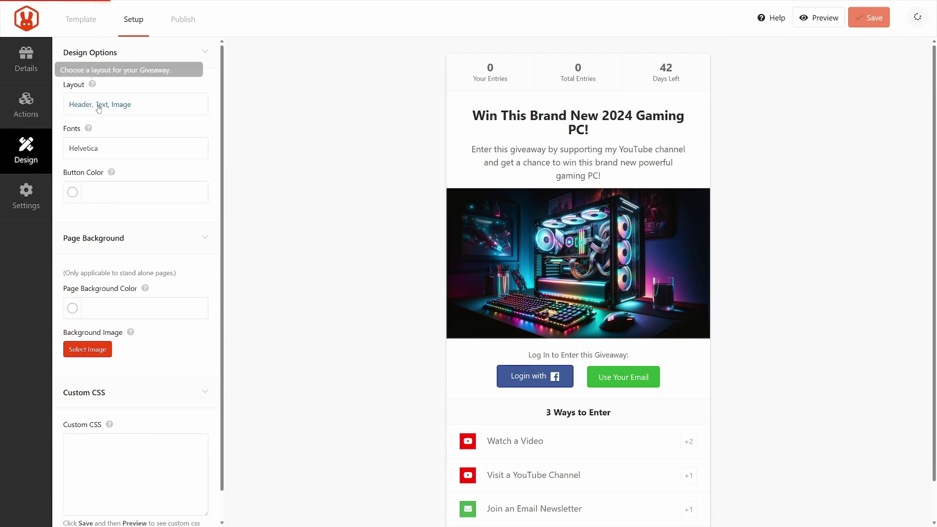
pyautogui.click(102, 105)
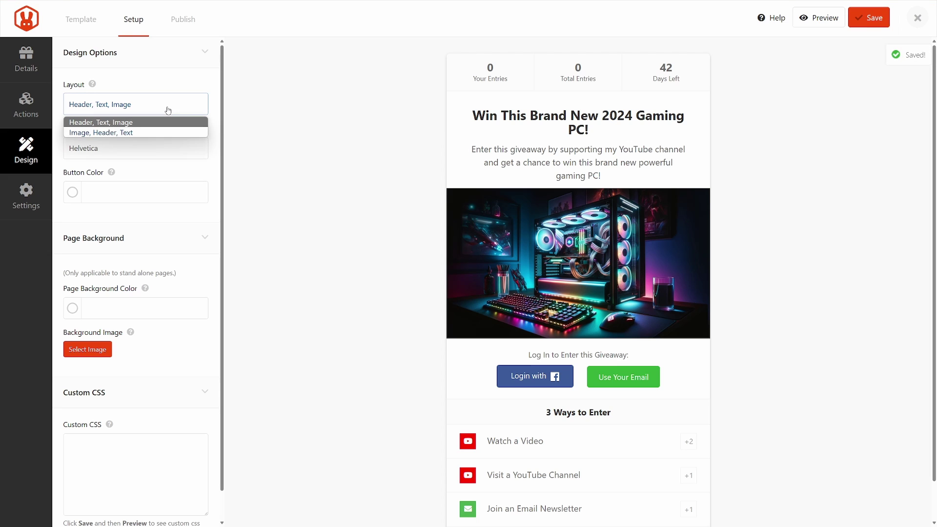
pyautogui.click(102, 133)
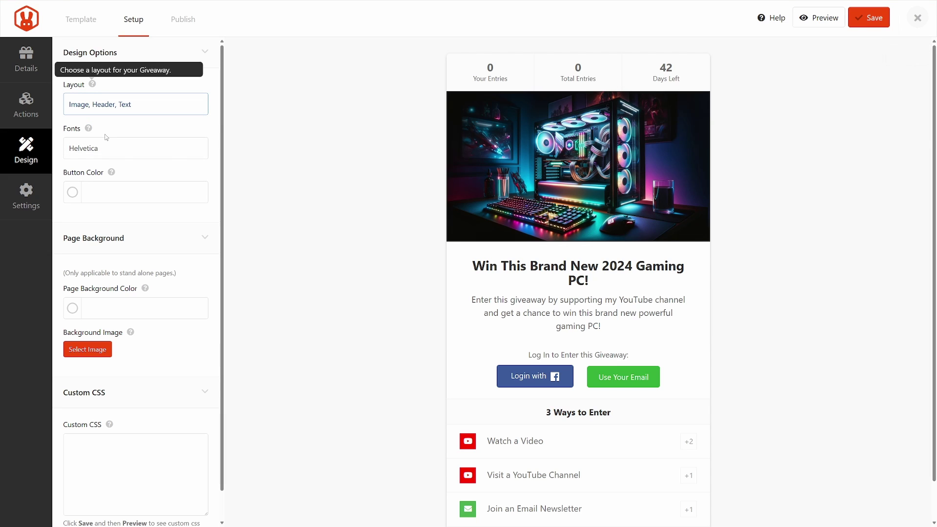
# Use Merriweather with Montserrat fonts and a purple #A463BF button colour
pyautogui.click(173, 150)
pyautogui.click(163, 178)
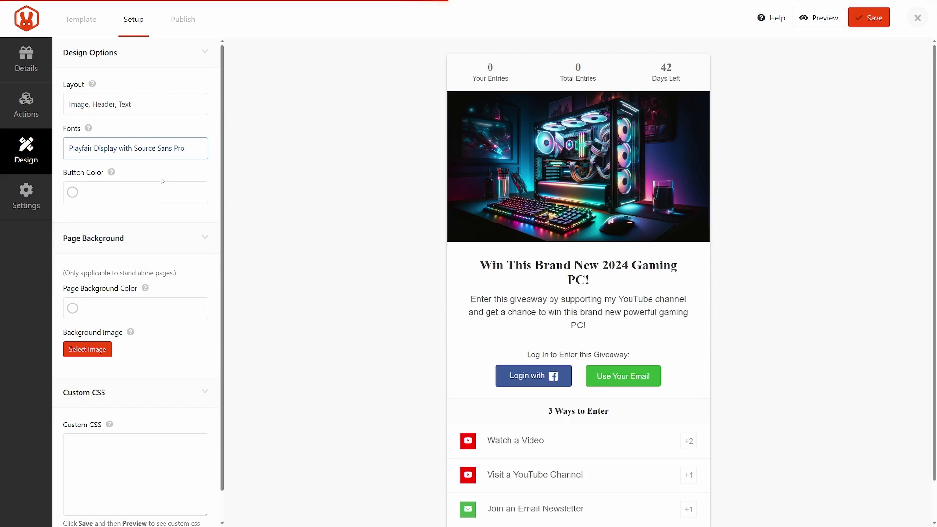
pyautogui.click(129, 154)
pyautogui.click(110, 200)
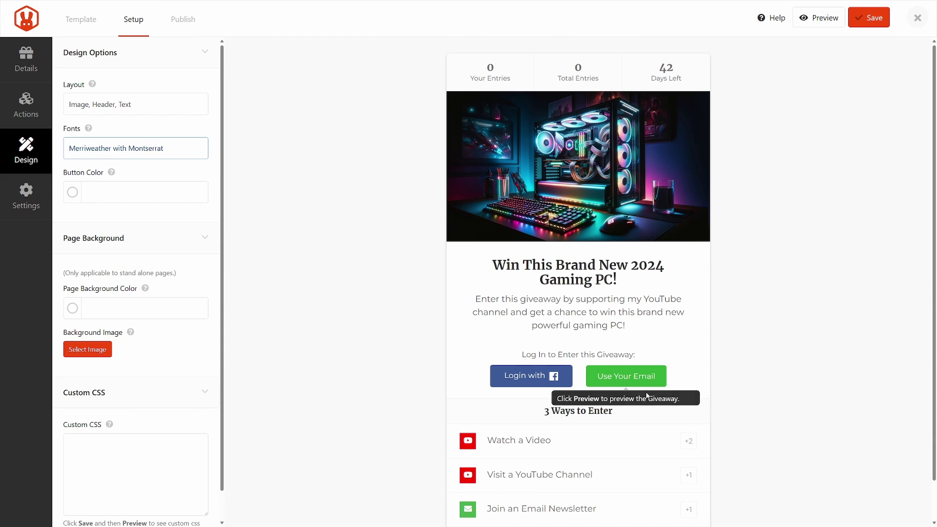
pyautogui.click(72, 192)
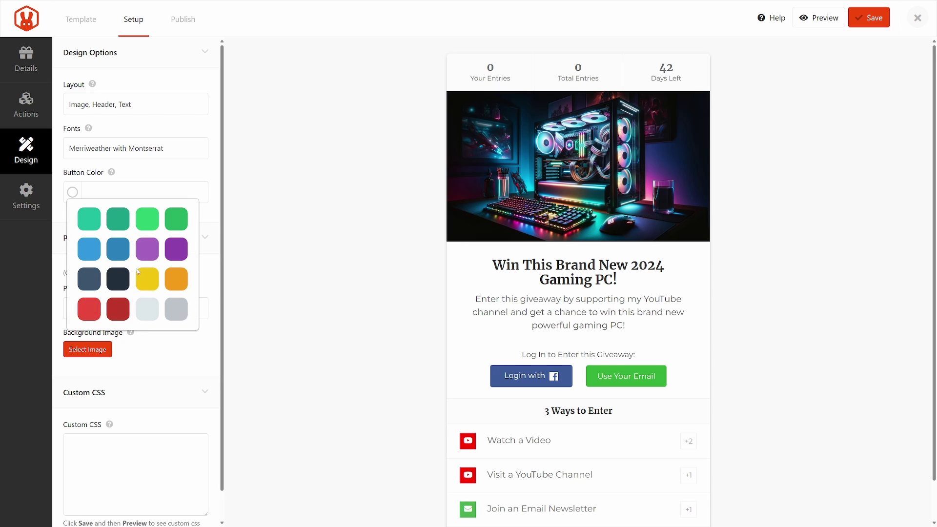
pyautogui.click(147, 249)
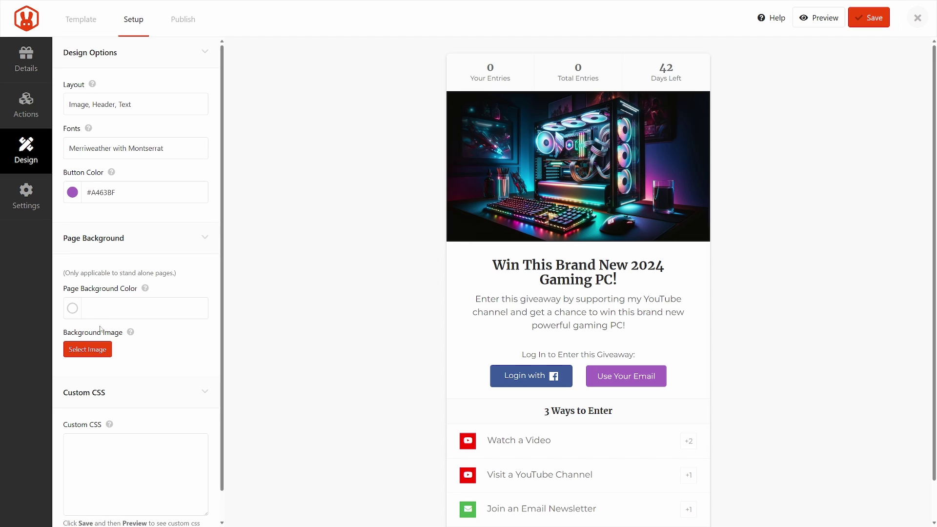
# Set the page background to blue #3398DB after trying turquoise and yellow swatches
pyautogui.click(72, 308)
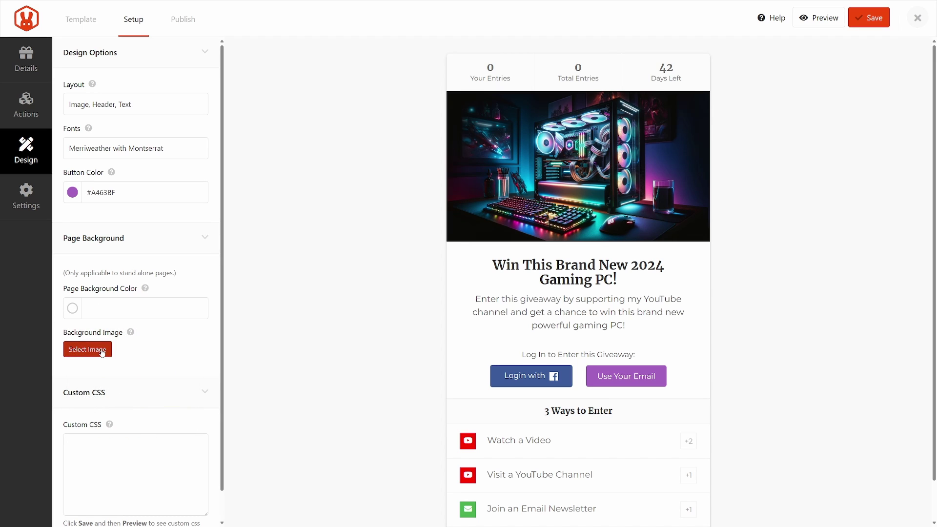
pyautogui.click(73, 308)
pyautogui.click(88, 331)
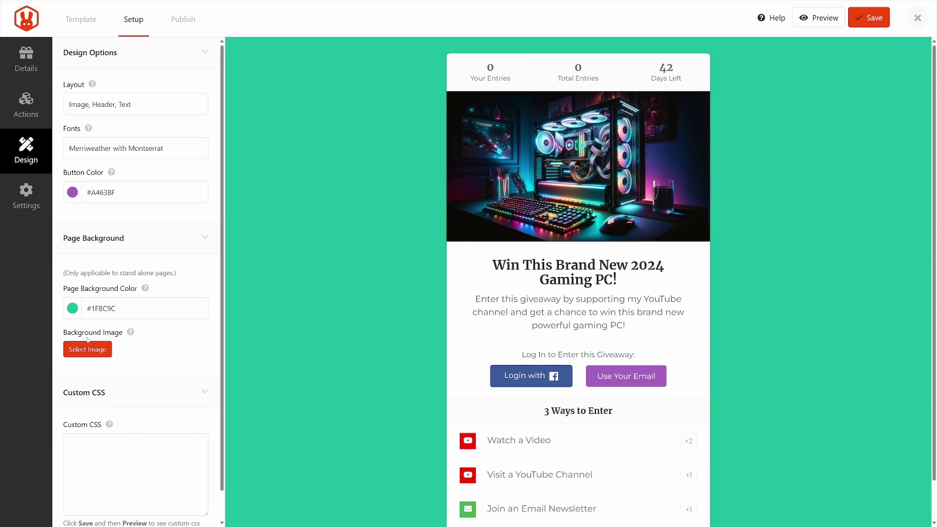
pyautogui.click(73, 304)
pyautogui.click(147, 393)
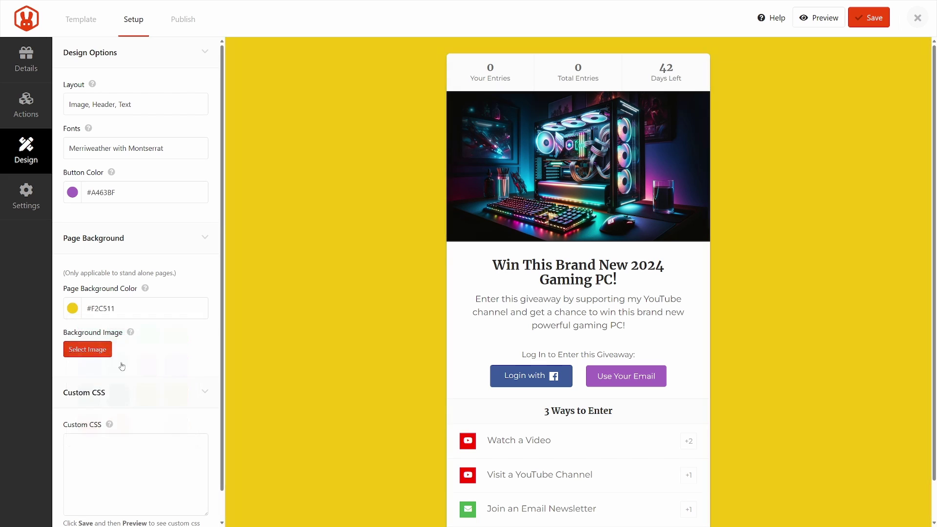
pyautogui.click(72, 308)
pyautogui.click(89, 365)
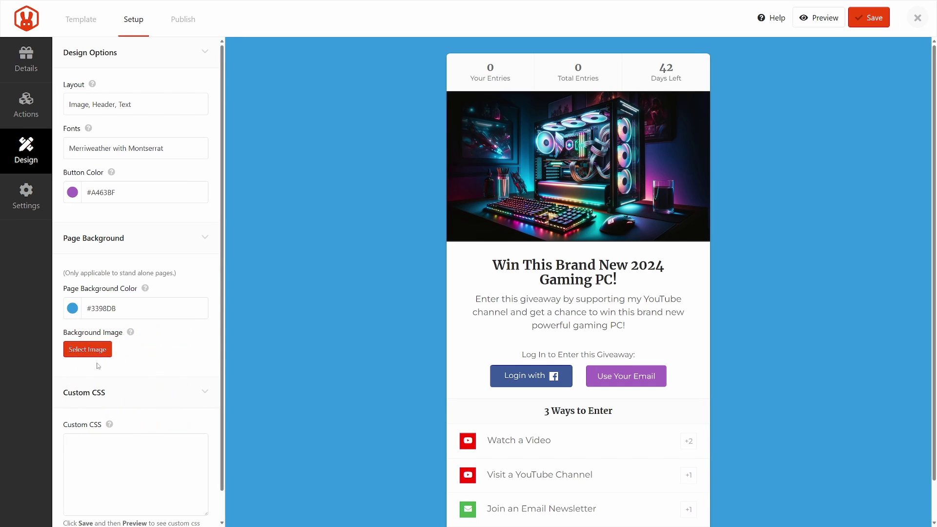
pyautogui.scroll(-1, 184, 330)
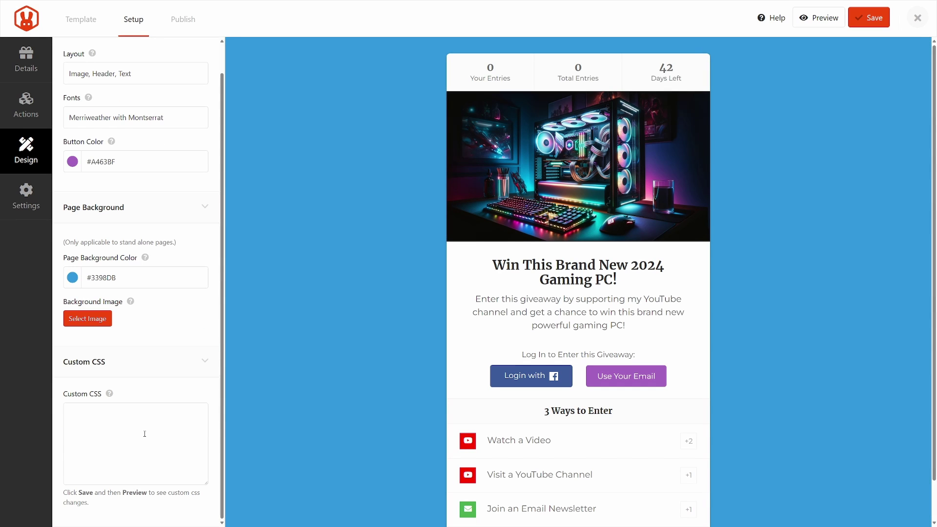
pyautogui.click(116, 419)
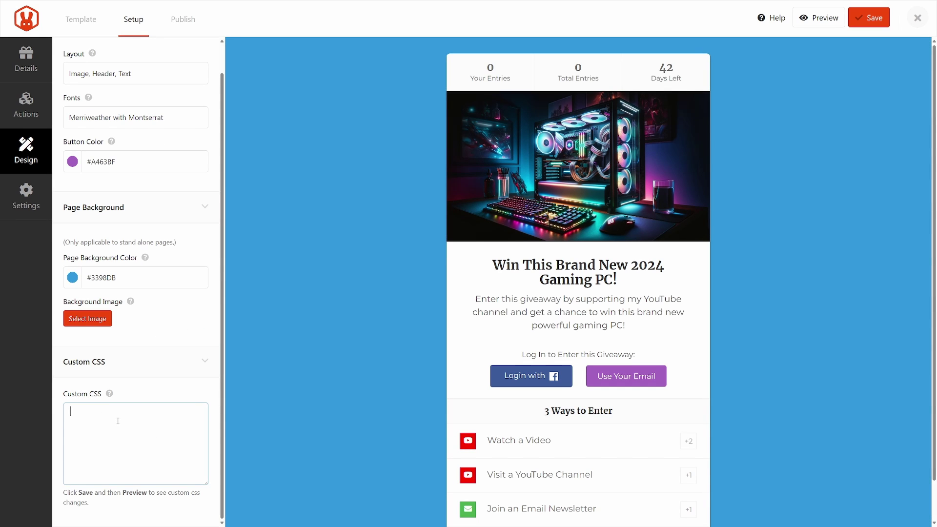
# Save the design and enter 'giveaway' as the page permalink in General settings
pyautogui.click(863, 25)
pyautogui.click(33, 194)
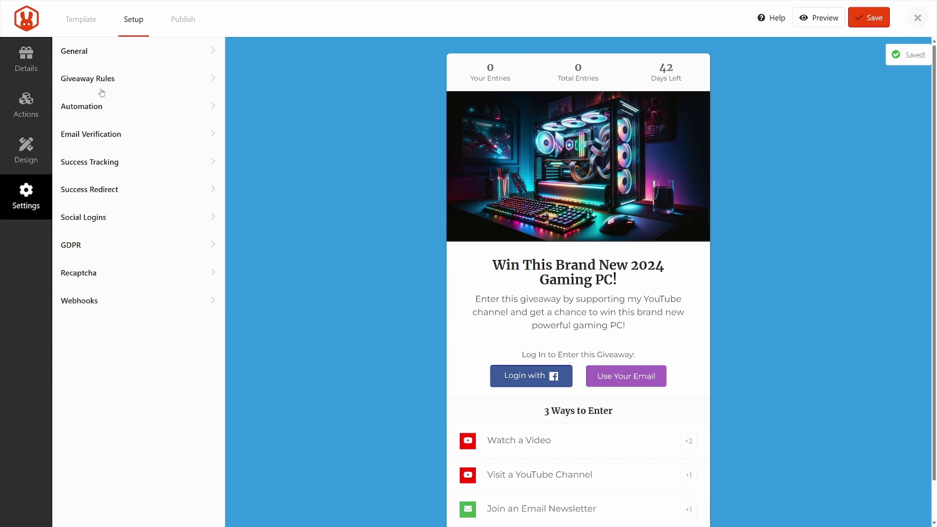
pyautogui.click(142, 54)
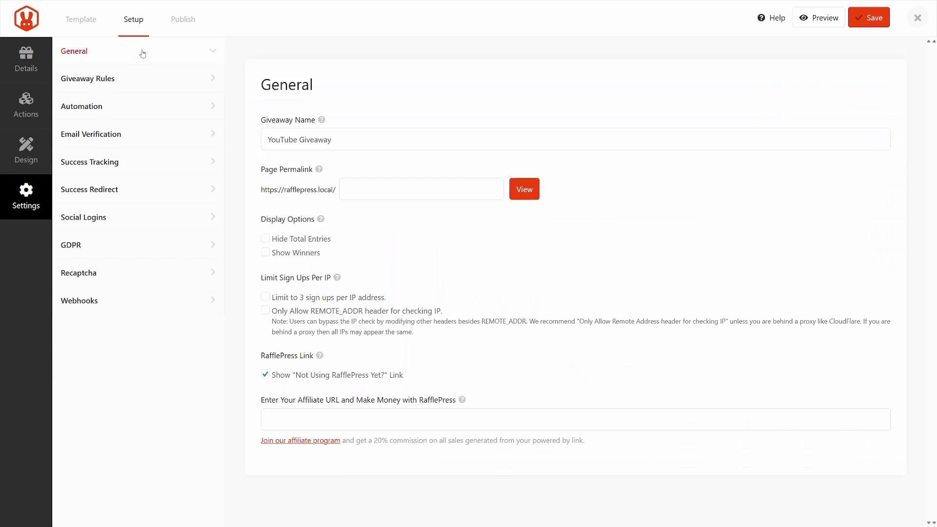
pyautogui.tripleClick(360, 133)
pyautogui.click(397, 189)
pyautogui.write('giveaway')
# Fill the Rules Generator Template with sponsor name, e-mail, address, country, eligible locations and minimum age
pyautogui.click(102, 83)
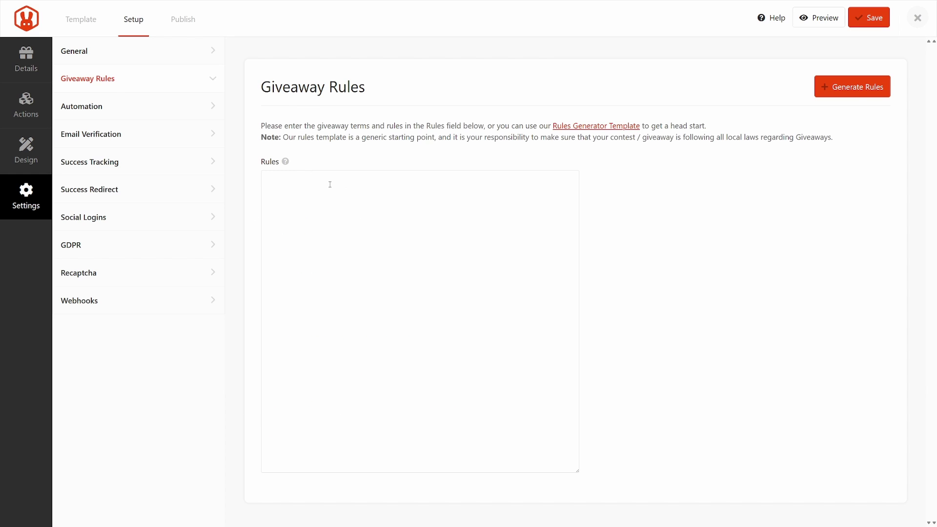
pyautogui.click(595, 126)
pyautogui.click(376, 173)
pyautogui.write('shrthetrh')
pyautogui.click(352, 213)
pyautogui.write('rthth')
pyautogui.click(367, 250)
pyautogui.write('rthetrh')
pyautogui.click(369, 288)
pyautogui.write('hetherth')
pyautogui.click(373, 328)
pyautogui.write('trhehreh')
pyautogui.click(364, 365)
pyautogui.write('ertherhte')
# Generate the official sweepstakes rules into the Rules box
pyautogui.click(350, 392)
pyautogui.moveTo(577, 224); pyautogui.dragTo(579, 169)
pyautogui.moveTo(729, 138); pyautogui.dragTo(831, 138)
pyautogui.click(644, 177)
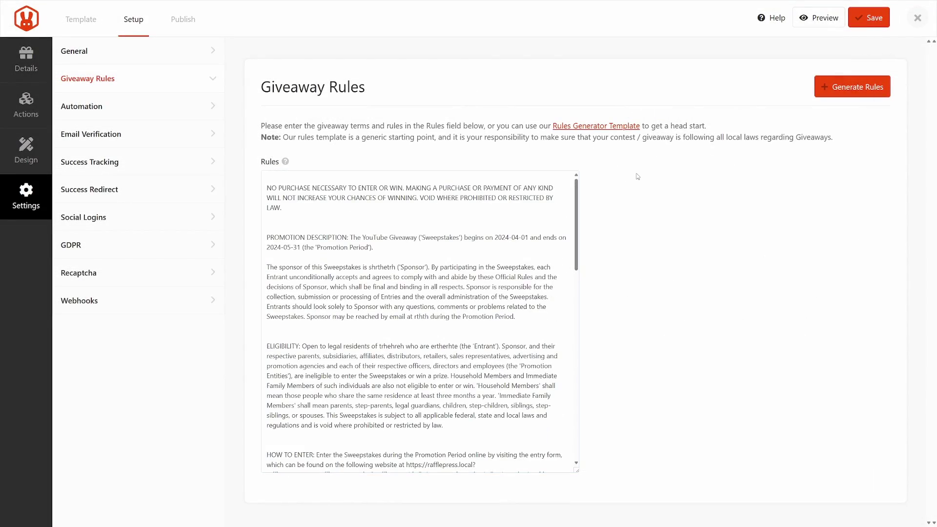
# Check the Email Verification settings, leaving 'Contestant Must Confirm Their Email' switched off
pyautogui.click(129, 113)
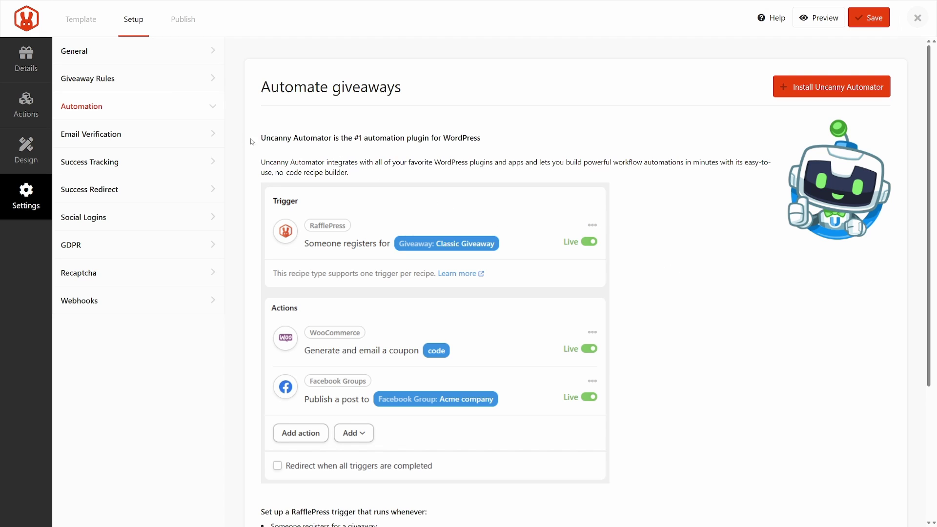
pyautogui.click(97, 136)
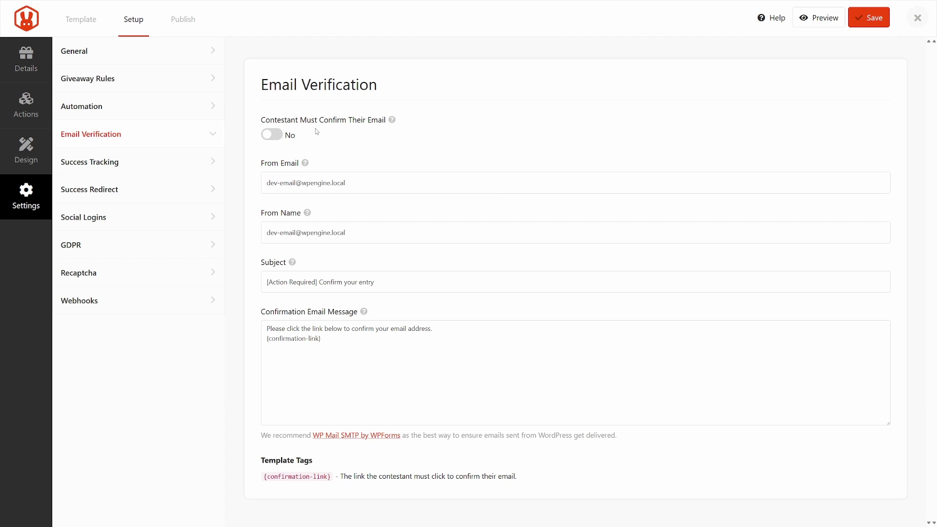
pyautogui.click(285, 145)
pyautogui.click(285, 145)
# Look over Success Tracking and Success Redirect, keeping Enable Success Redirect off with no URL
pyautogui.click(146, 165)
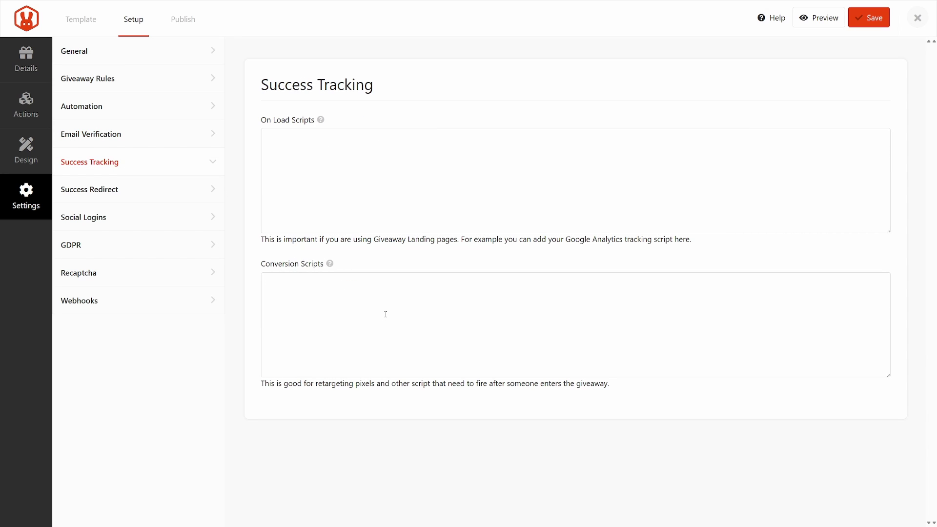
pyautogui.click(99, 195)
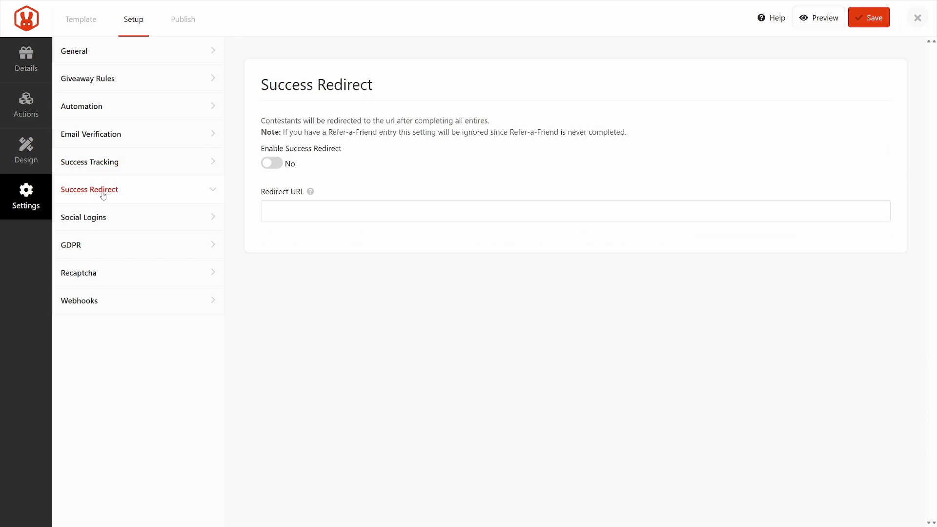
pyautogui.click(271, 164)
pyautogui.click(339, 209)
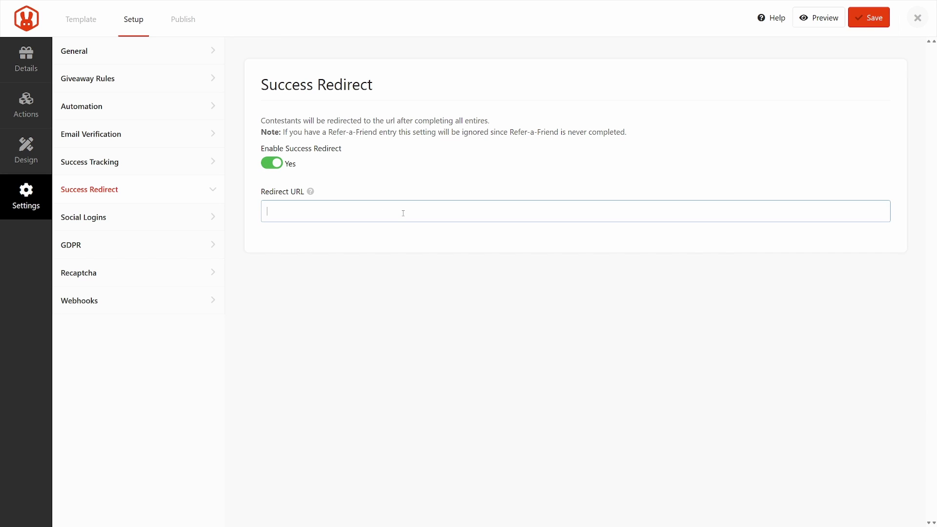
pyautogui.click(278, 168)
# Review the Social Logins settings, leaving Facebook login off and the App ID empty
pyautogui.click(119, 217)
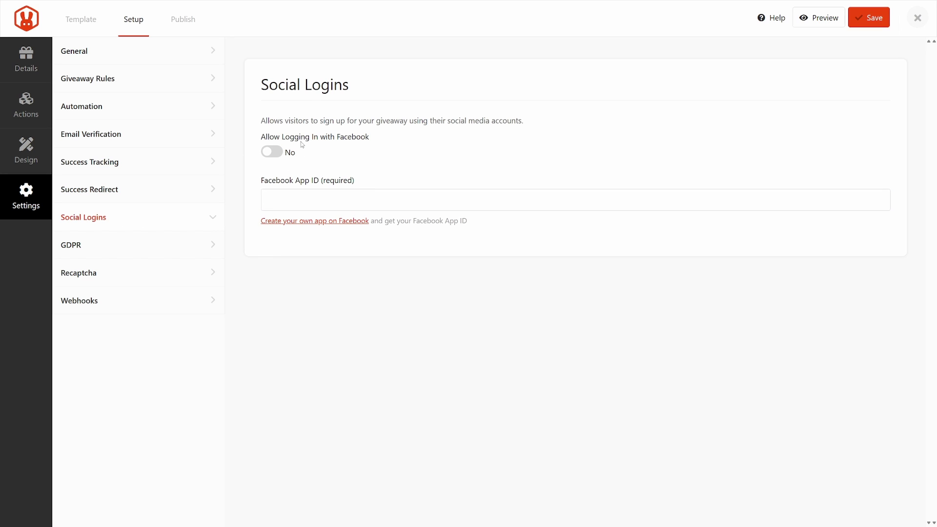
pyautogui.click(271, 152)
pyautogui.click(271, 152)
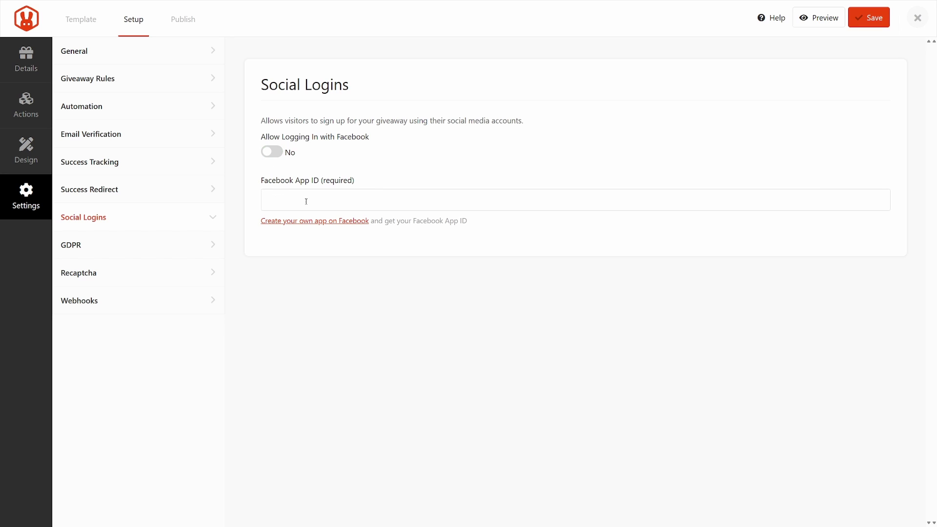
pyautogui.click(359, 196)
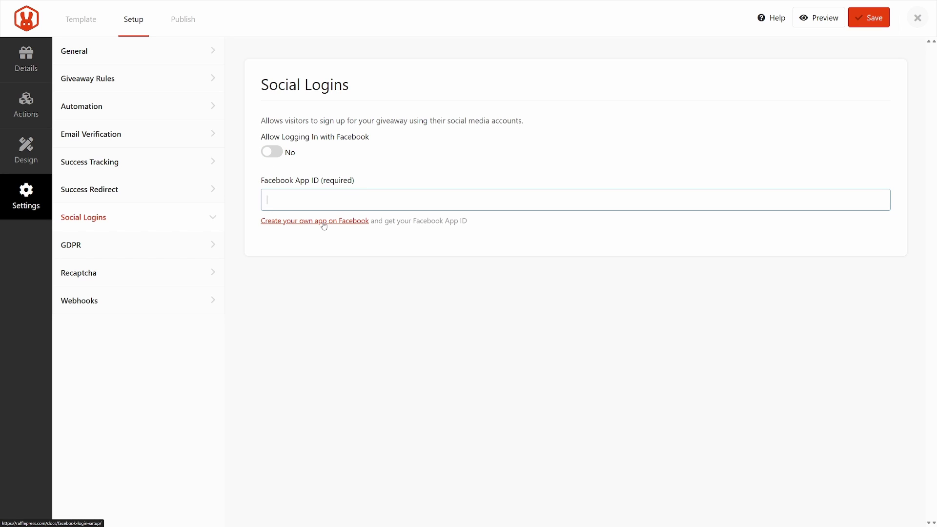
# Review the GDPR consent settings with consent left off, then view the Recaptcha settings
pyautogui.click(135, 247)
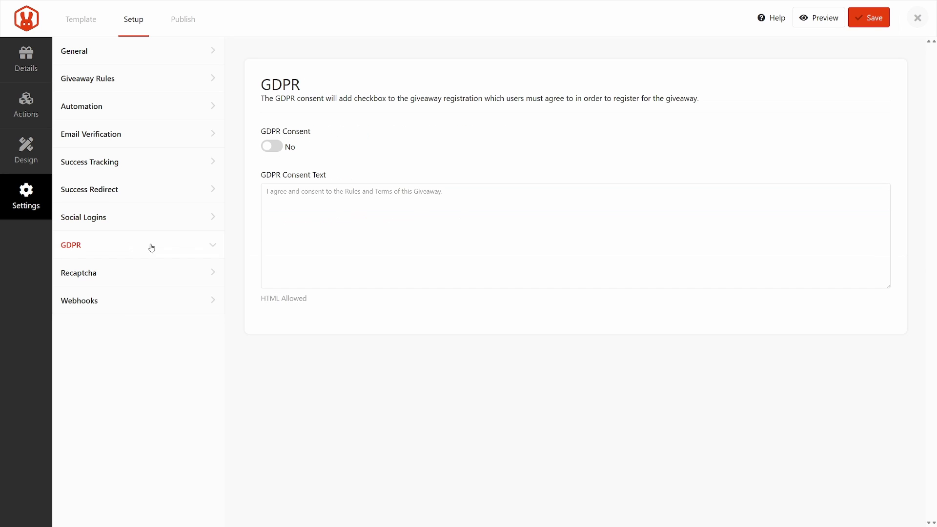
pyautogui.click(272, 146)
pyautogui.click(343, 201)
pyautogui.click(272, 147)
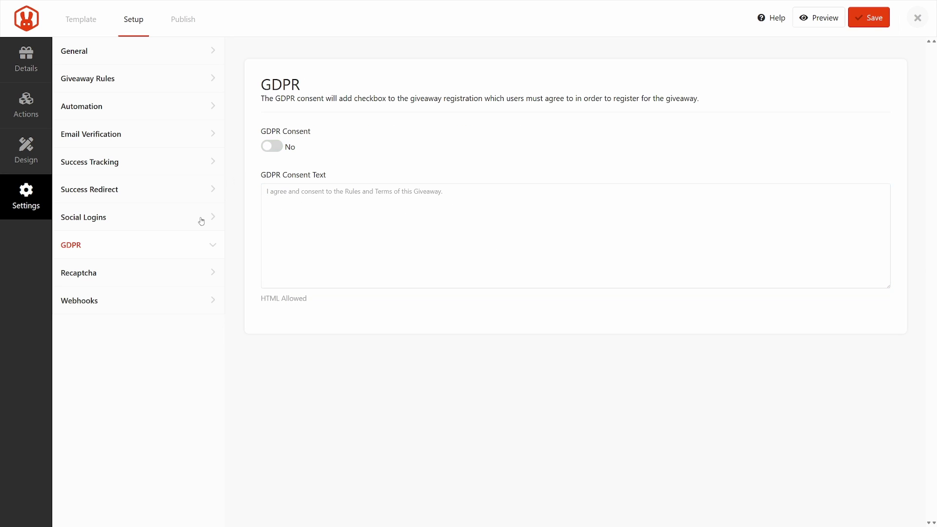
pyautogui.click(100, 275)
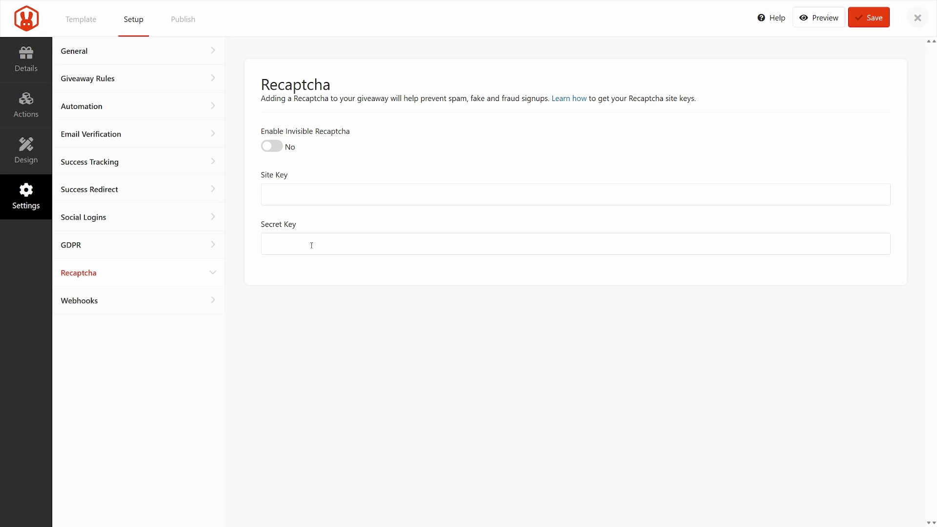
# Inspect Webhook 1's request fields, then switch webhooks back off
pyautogui.click(111, 306)
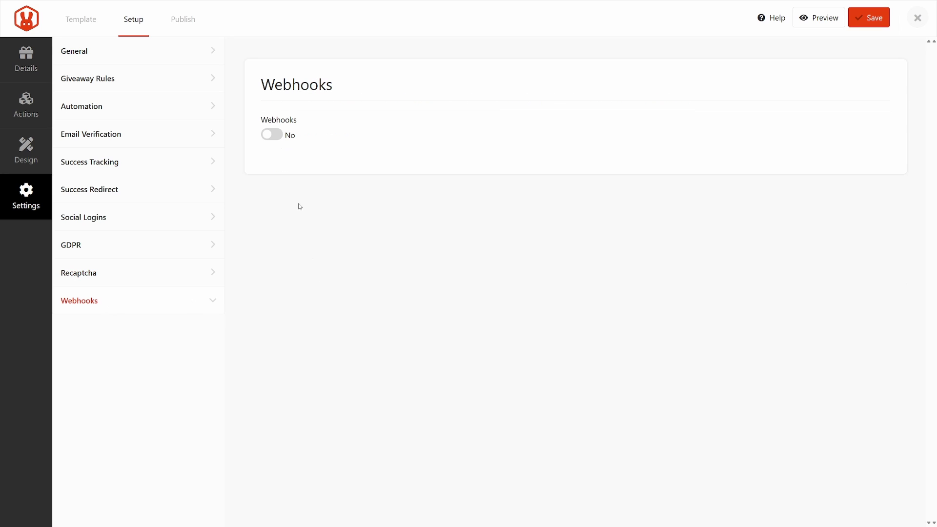
pyautogui.click(276, 136)
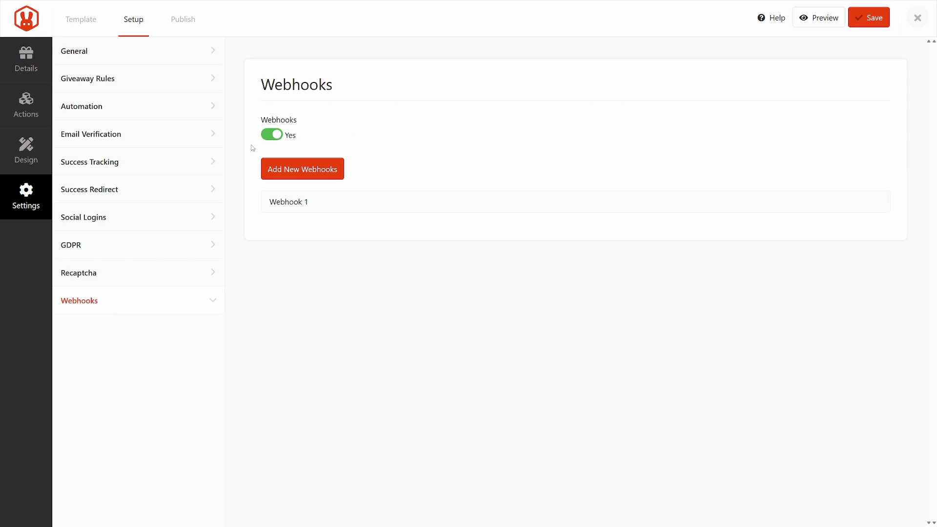
pyautogui.click(326, 208)
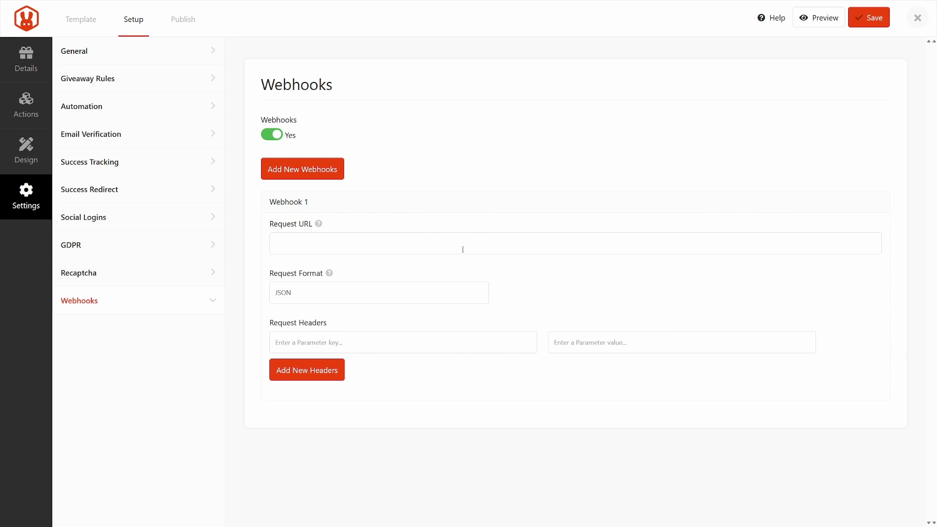
pyautogui.click(277, 141)
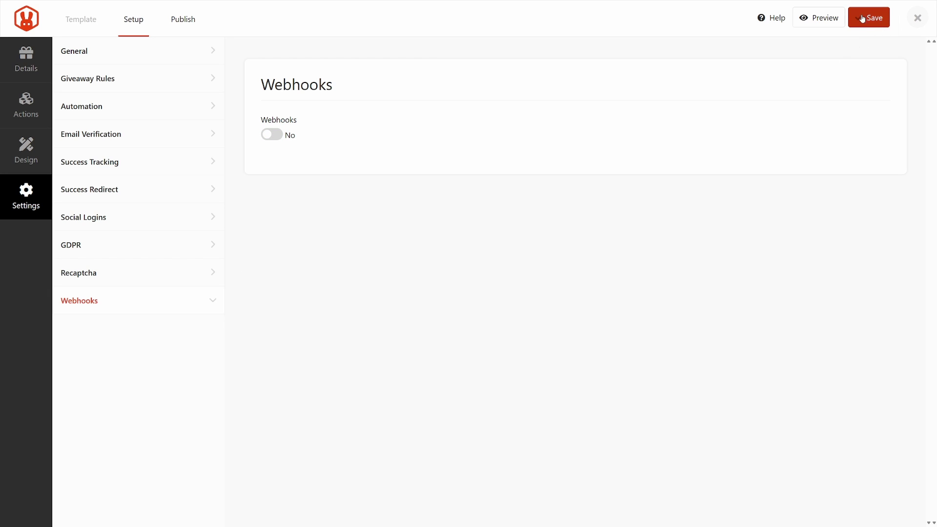
# Show the WordPress Shortcode instructions, then the Giveaway Landing Page URL in Publish options
pyautogui.click(187, 21)
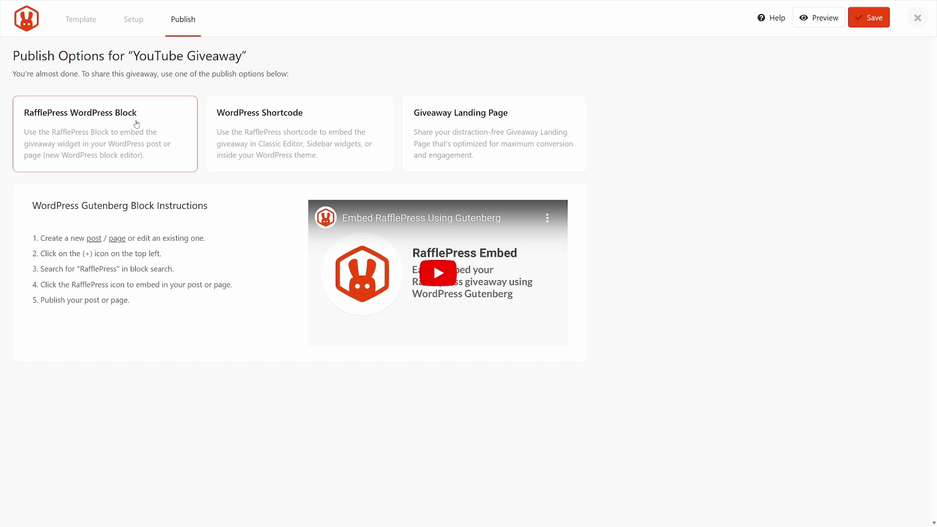
pyautogui.click(323, 123)
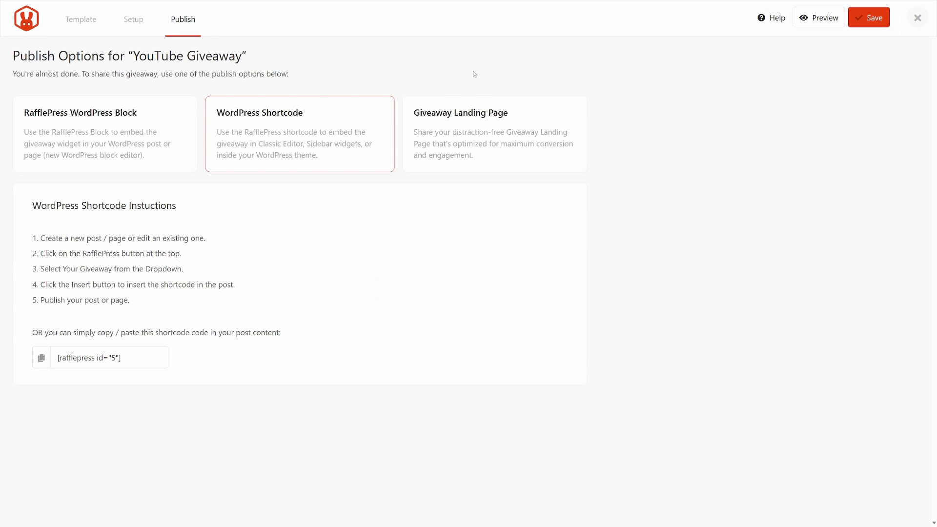
pyautogui.click(519, 138)
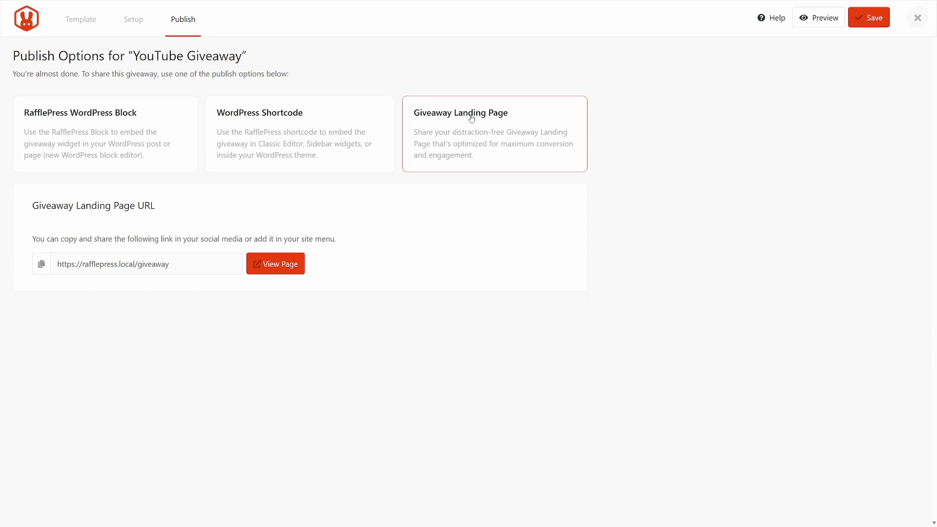
# View the live gaming PC giveaway landing page and scroll through it
pyautogui.click(289, 270)
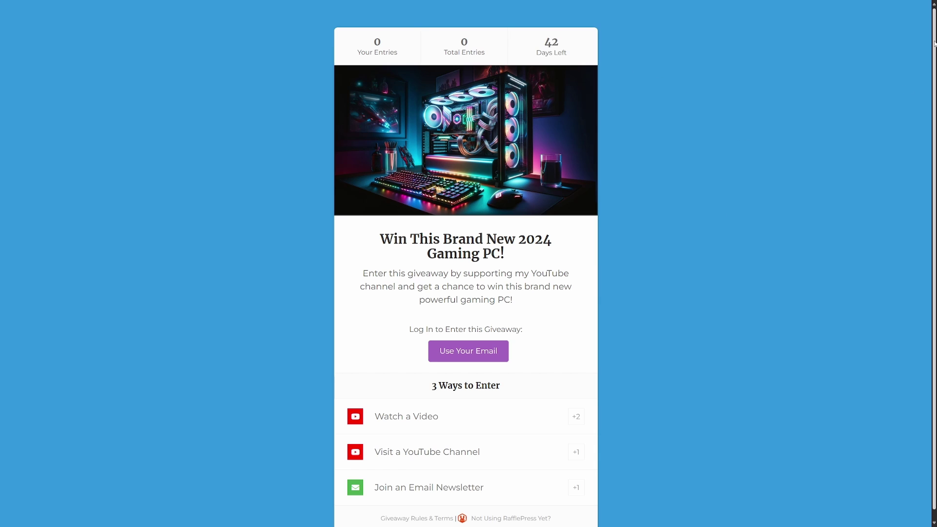
pyautogui.scroll(-1, 935, 49)
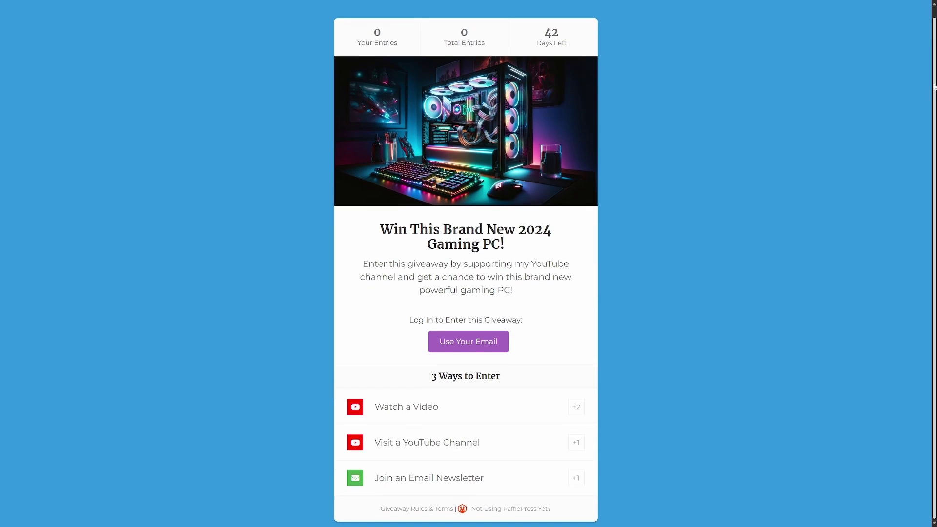
pyautogui.scroll(1, 924, 68)
pyautogui.scroll(-1, 757, 189)
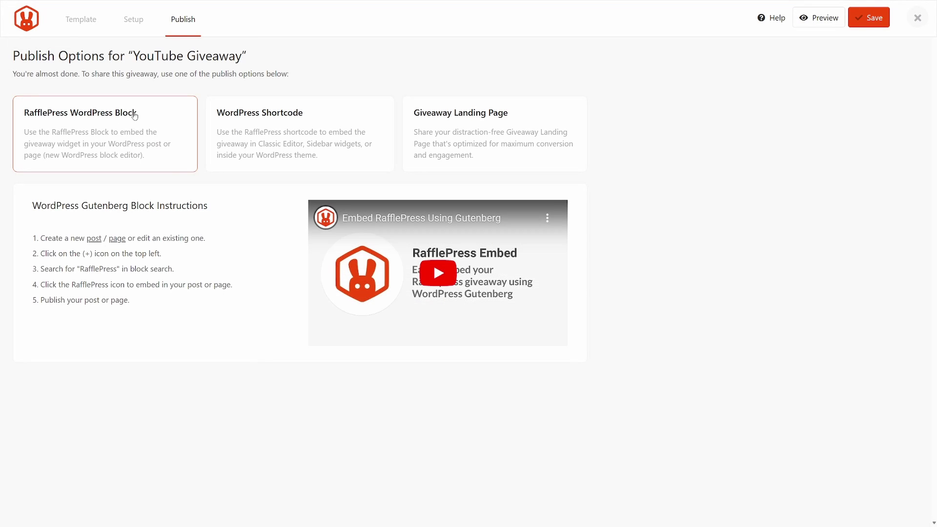
# Copy the [rafflepress id="5"] shortcode, then save and close the giveaway builder
pyautogui.click(253, 125)
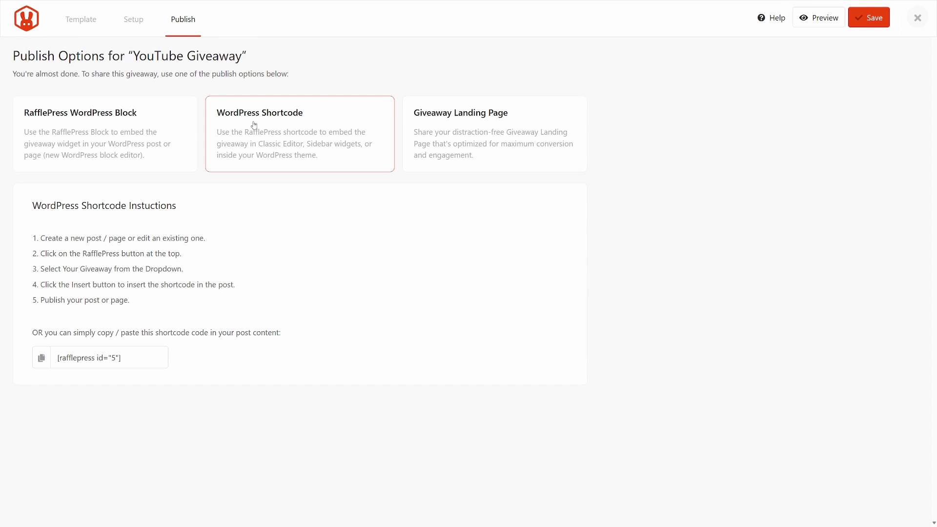
pyautogui.click(39, 358)
pyautogui.click(126, 358)
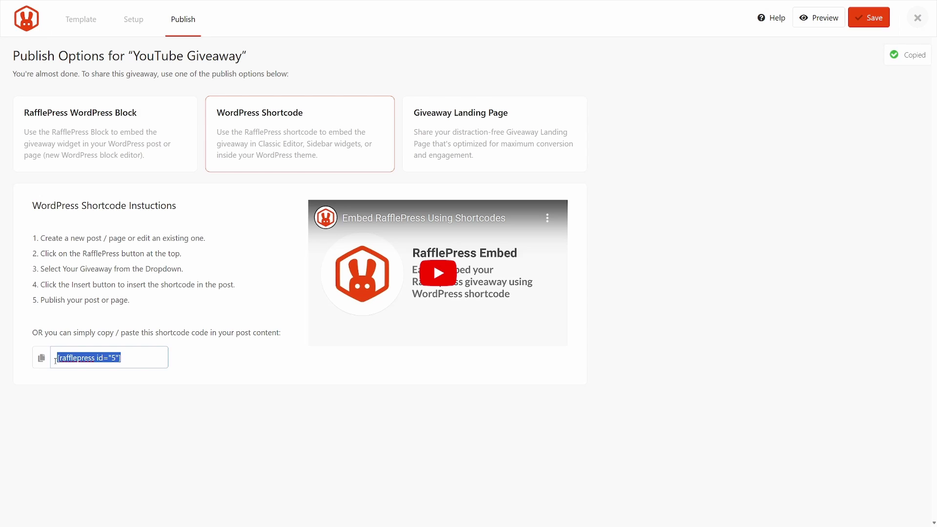
pyautogui.click(871, 21)
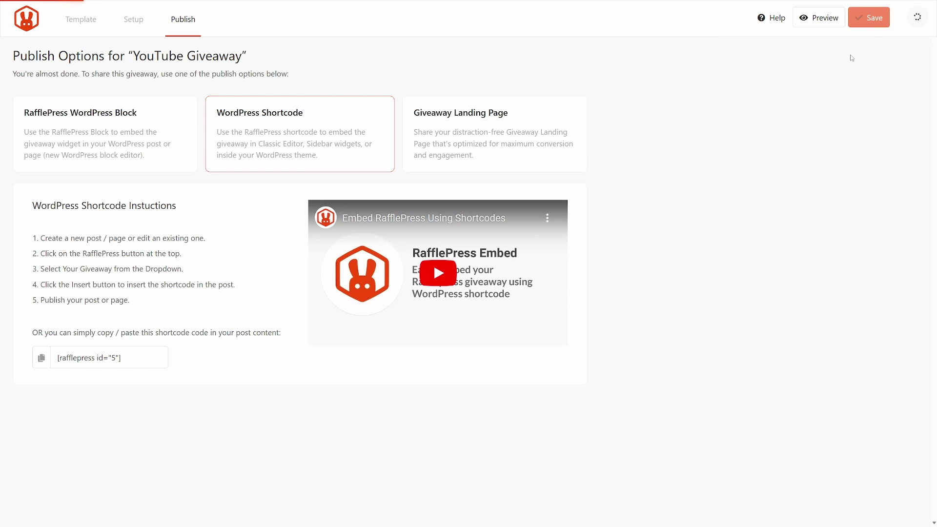
pyautogui.click(919, 21)
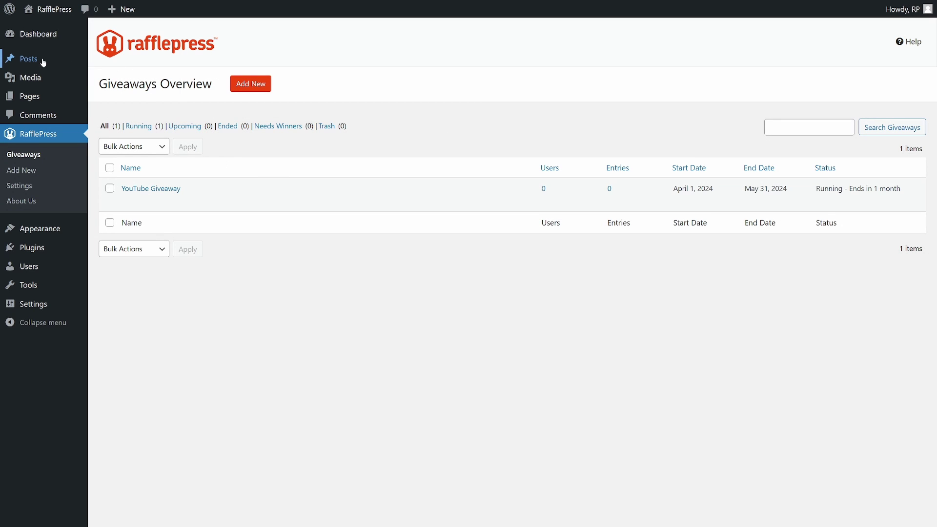
# Open the Hello world! post for editing from the Posts list
pyautogui.moveTo(36, 102)
pyautogui.moveTo(32, 58)
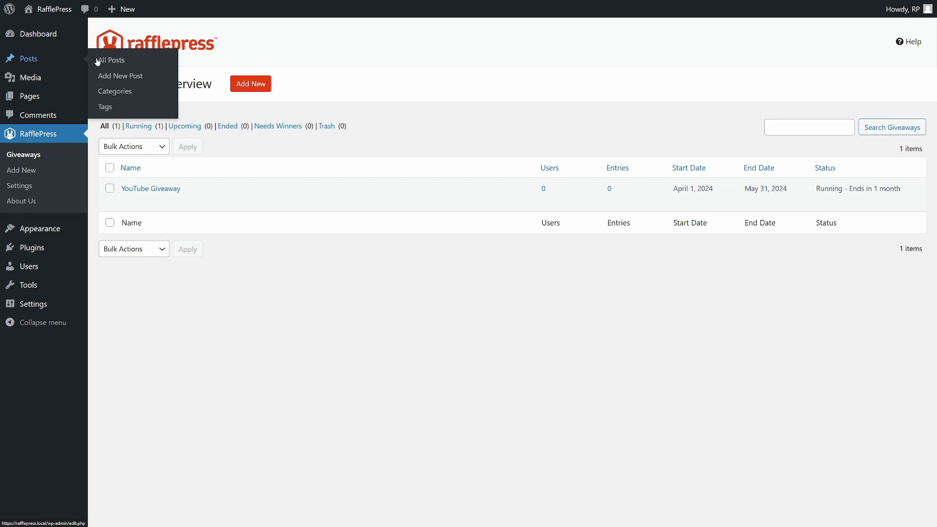
pyautogui.click(116, 64)
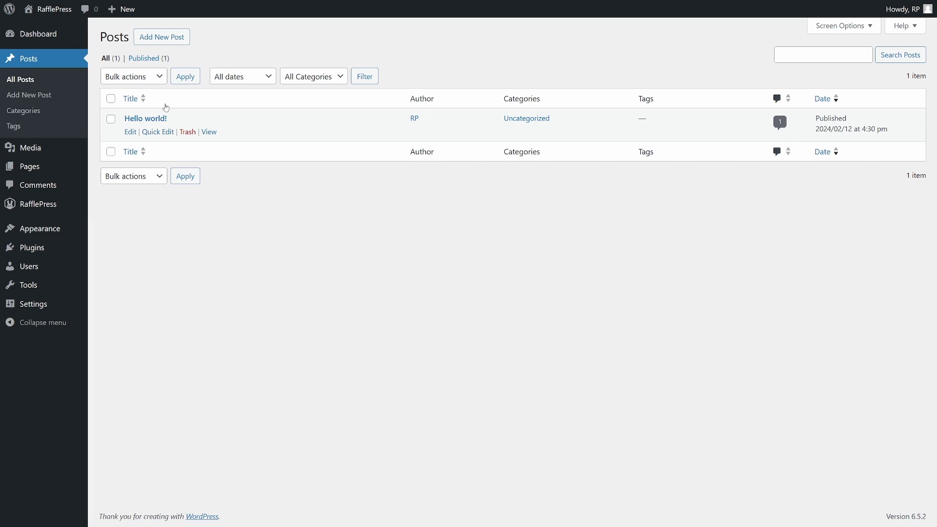
pyautogui.moveTo(143, 122)
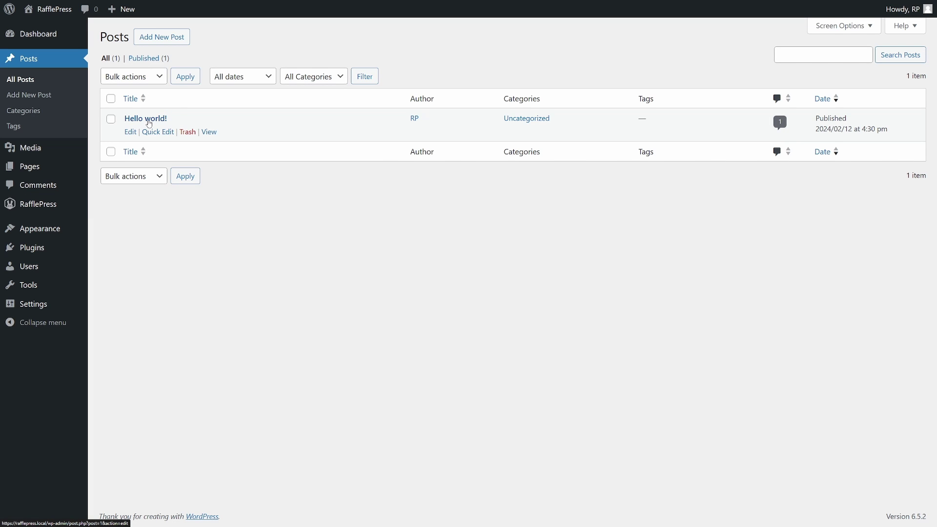
pyautogui.click(131, 133)
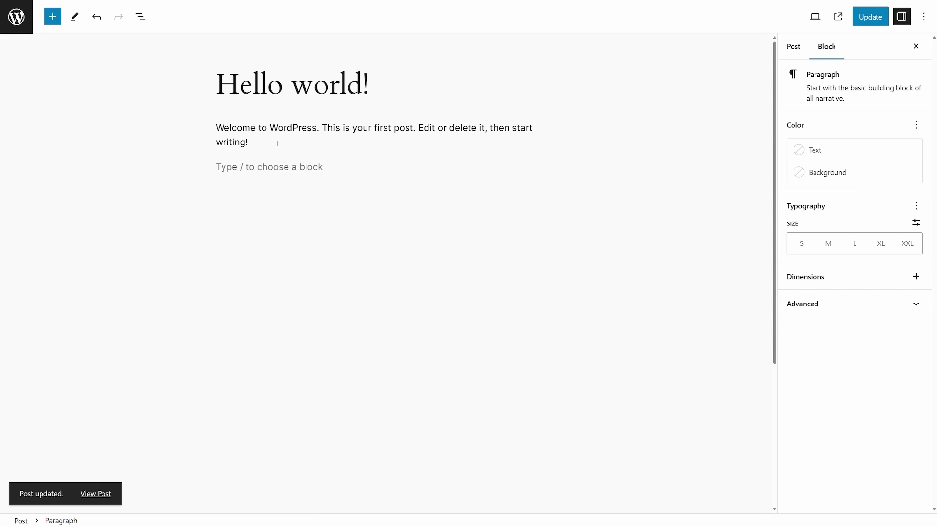
# Add a Shortcode block containing [rafflepress id="5"] and update the post
pyautogui.write('/')
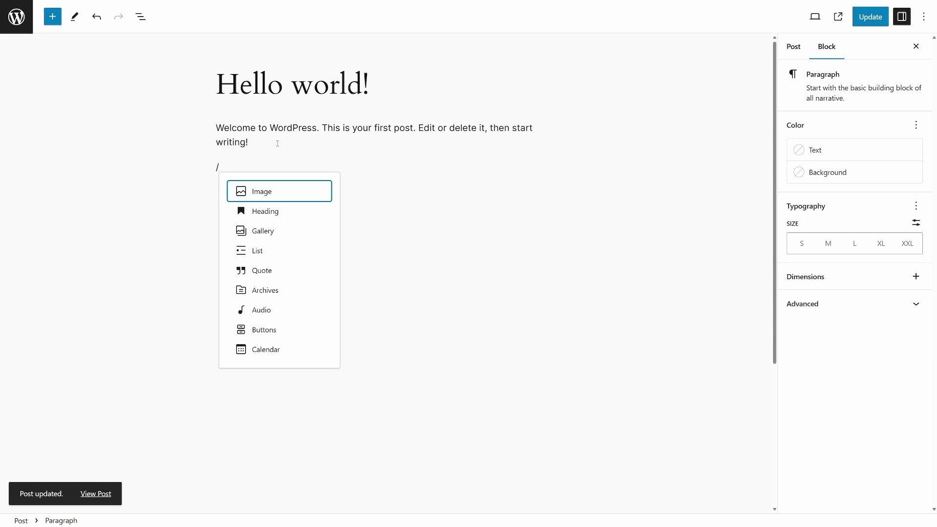
pyautogui.write('short')
pyautogui.press('Return')
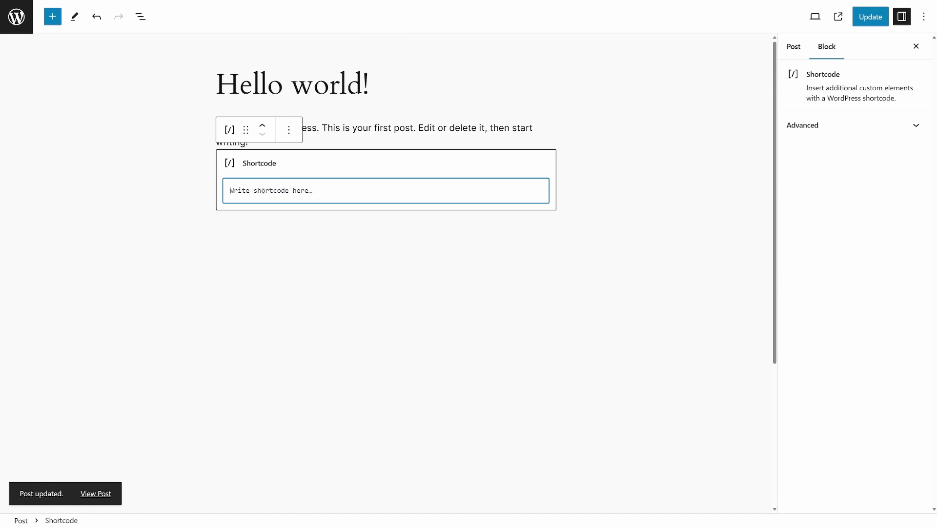
pyautogui.hotkey('ctrl', 'v')
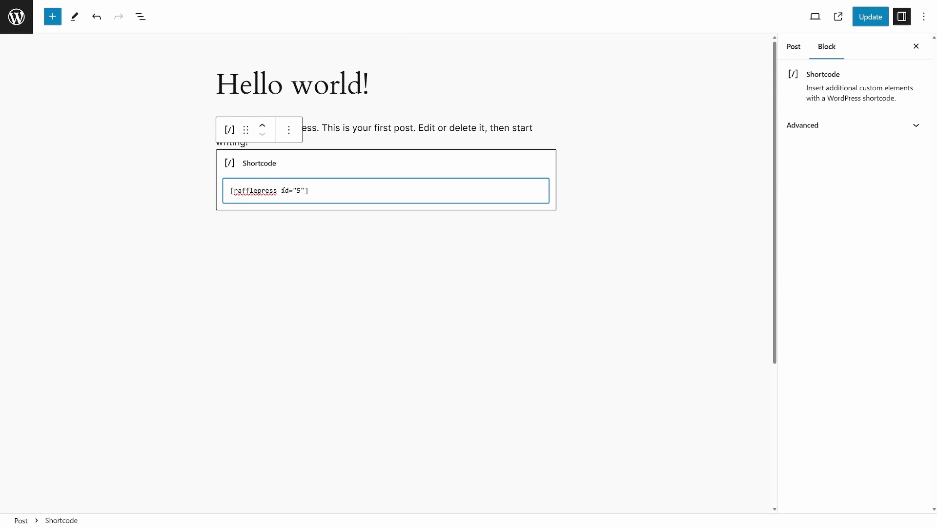
pyautogui.click(599, 195)
pyautogui.click(873, 18)
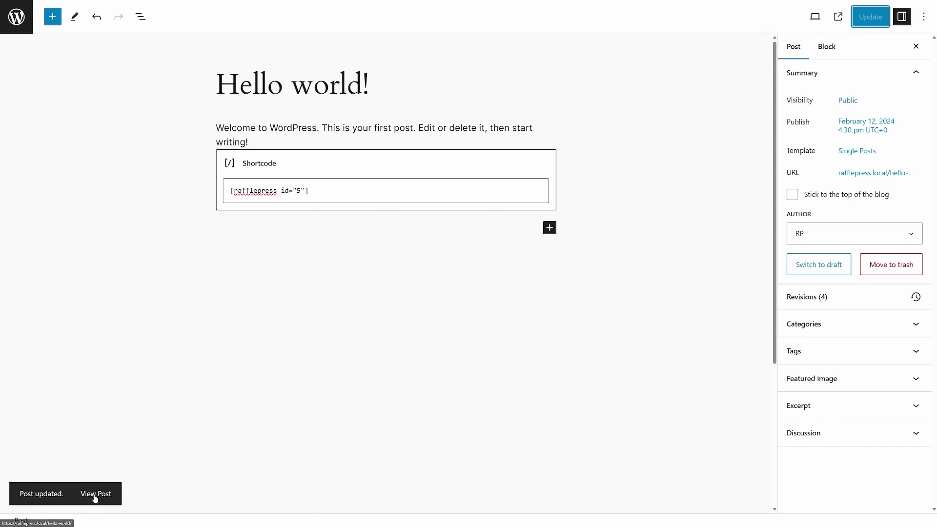
# View the live Hello world! post and scroll through the embedded gaming PC giveaway
pyautogui.click(96, 496)
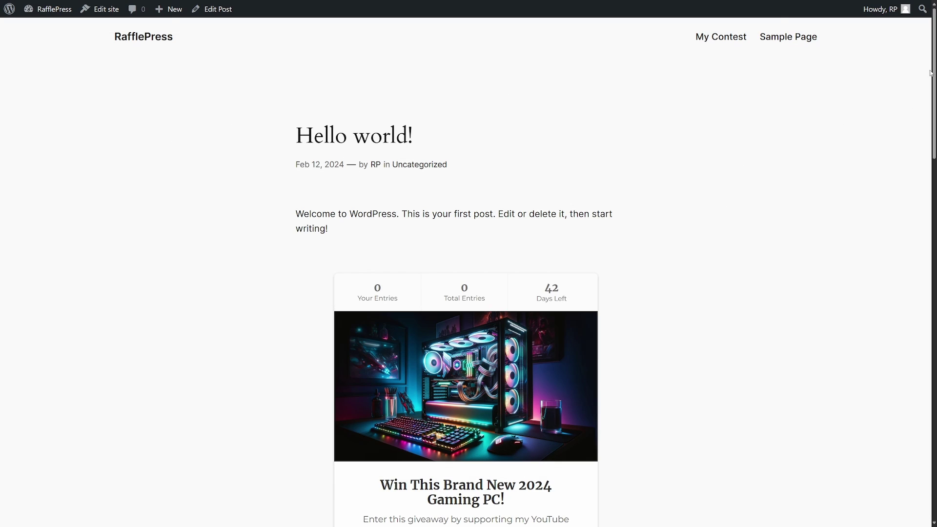
pyautogui.scroll(-4, 729, 121)
pyautogui.scroll(-5, 933, 93)
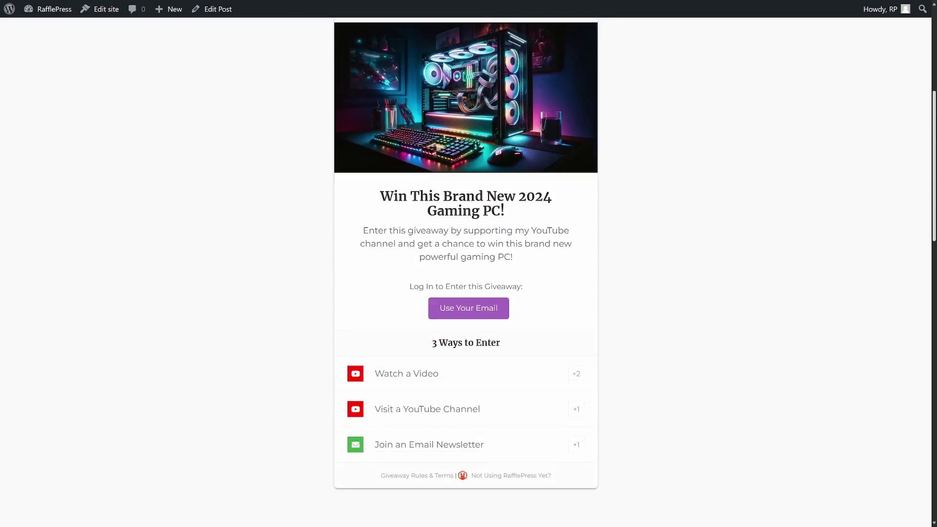
pyautogui.scroll(6, 934, 93)
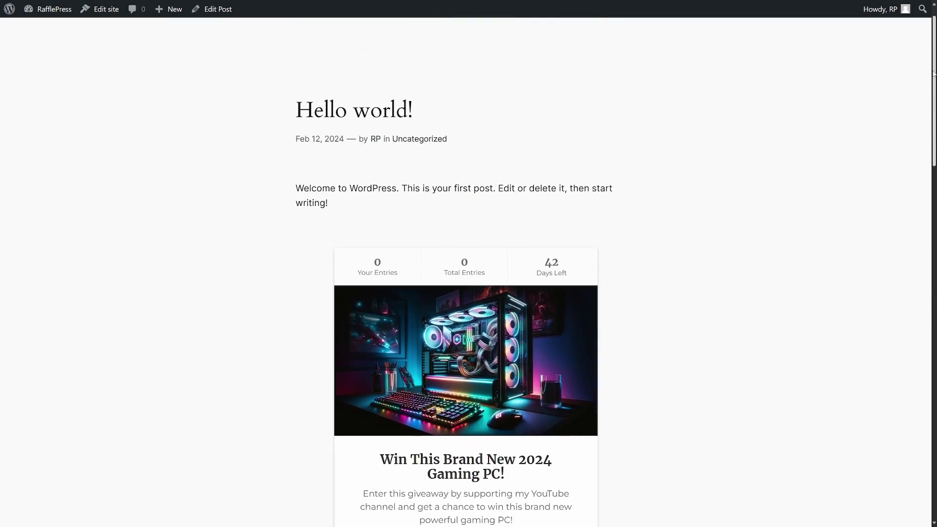
pyautogui.scroll(-7, 933, 92)
pyautogui.scroll(7, 613, 158)
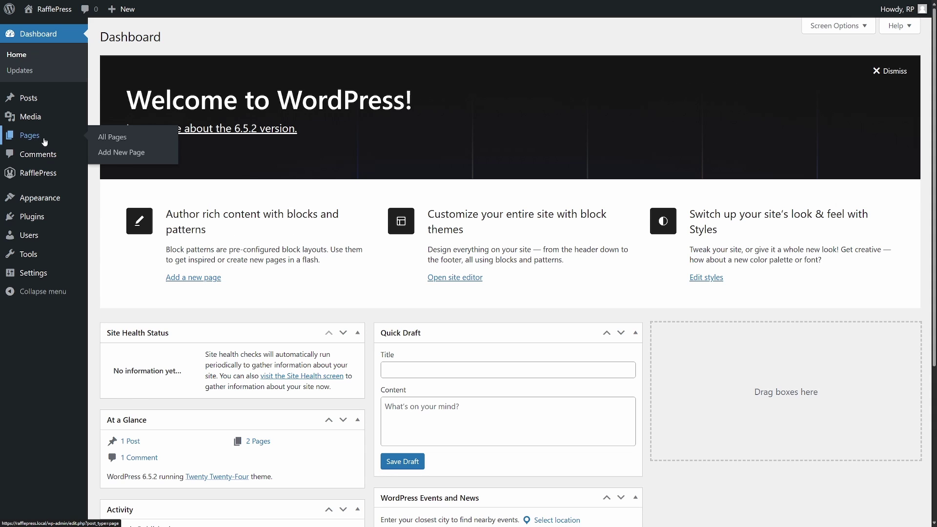
# Open Sample Page for editing and add new empty blocks after the intro paragraph
pyautogui.click(118, 139)
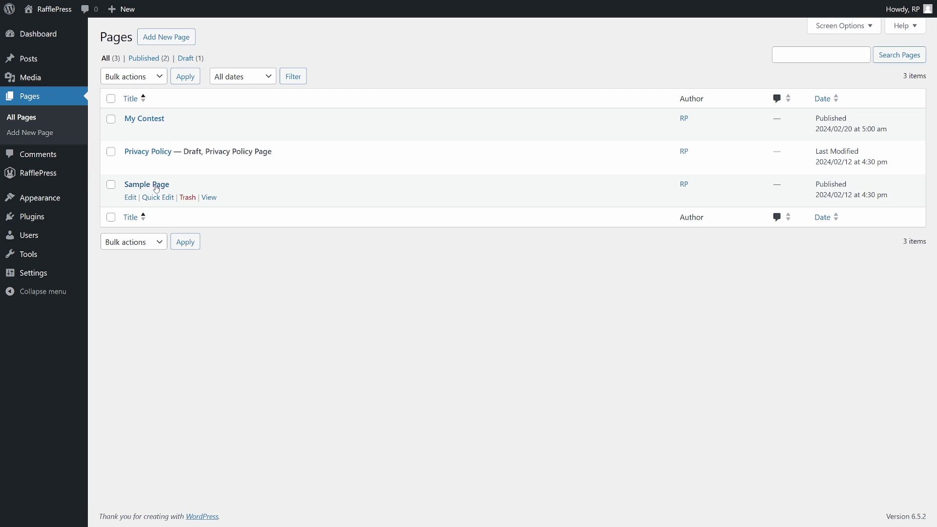
pyautogui.click(156, 188)
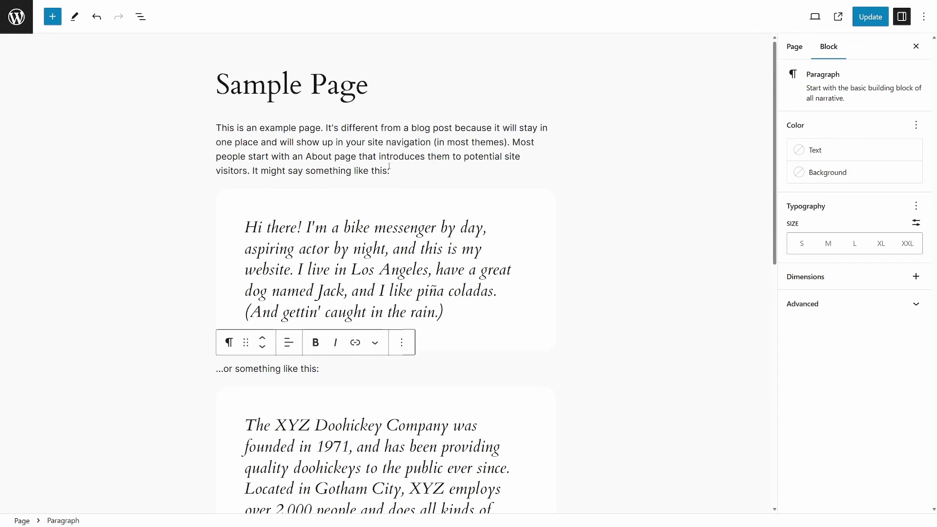
pyautogui.scroll(-5, 370, 230)
pyautogui.scroll(5, 369, 230)
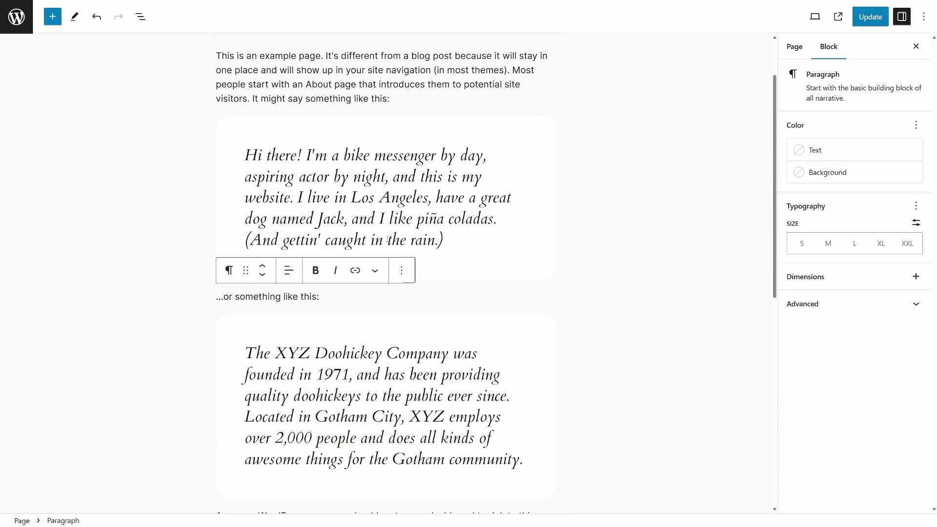
pyautogui.click(405, 172)
pyautogui.press('Return')
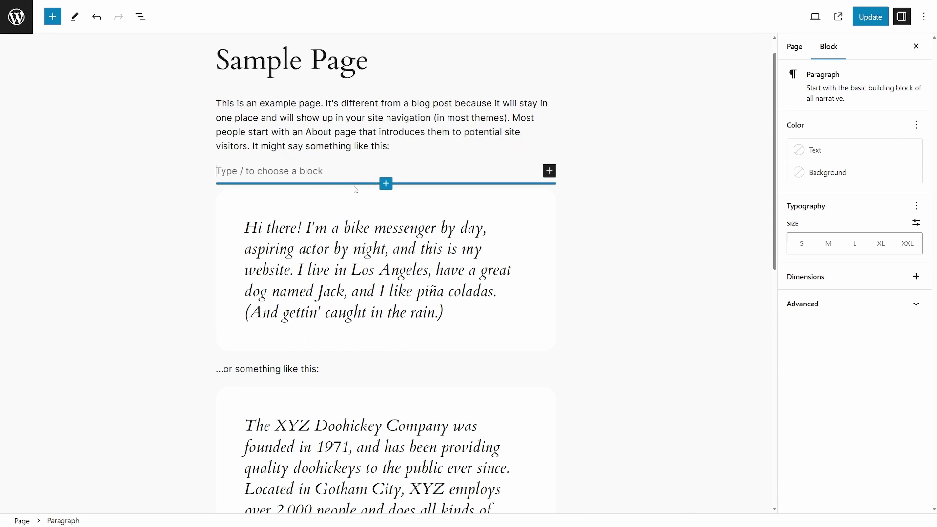
pyautogui.press('Return')
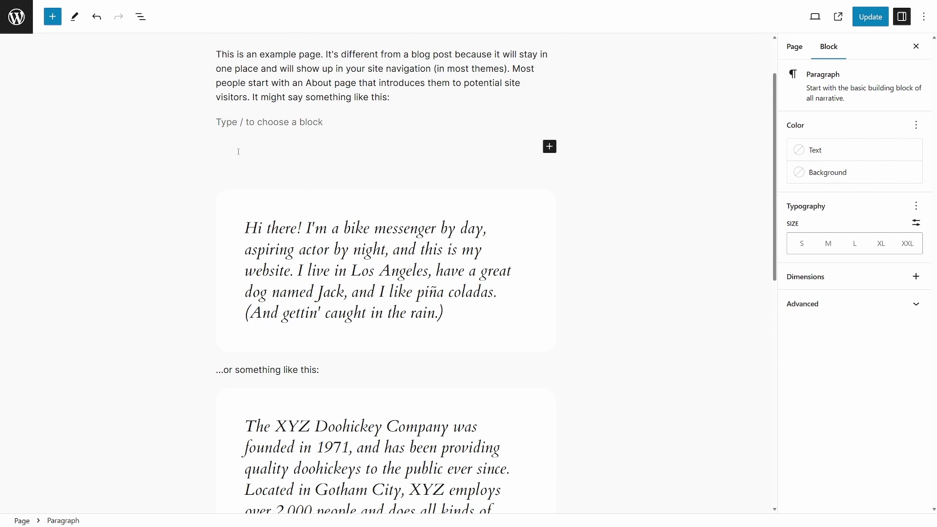
# Insert a RafflePress block set to YouTube Giveaway and update the page
pyautogui.write('/raff')
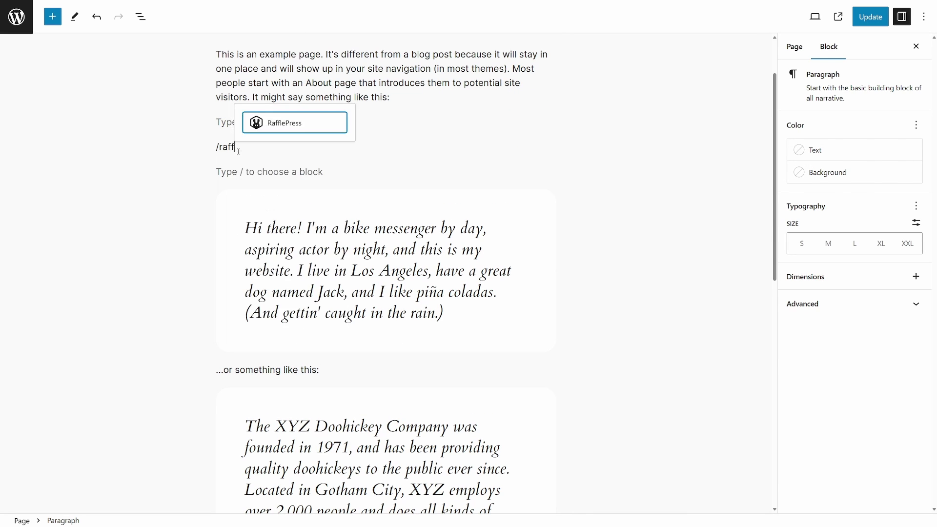
pyautogui.click(284, 125)
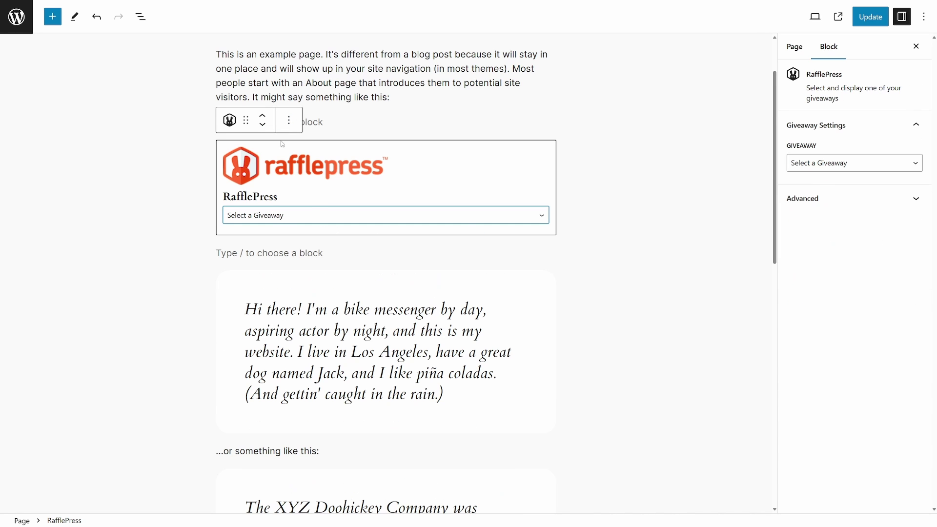
pyautogui.click(251, 216)
pyautogui.click(249, 242)
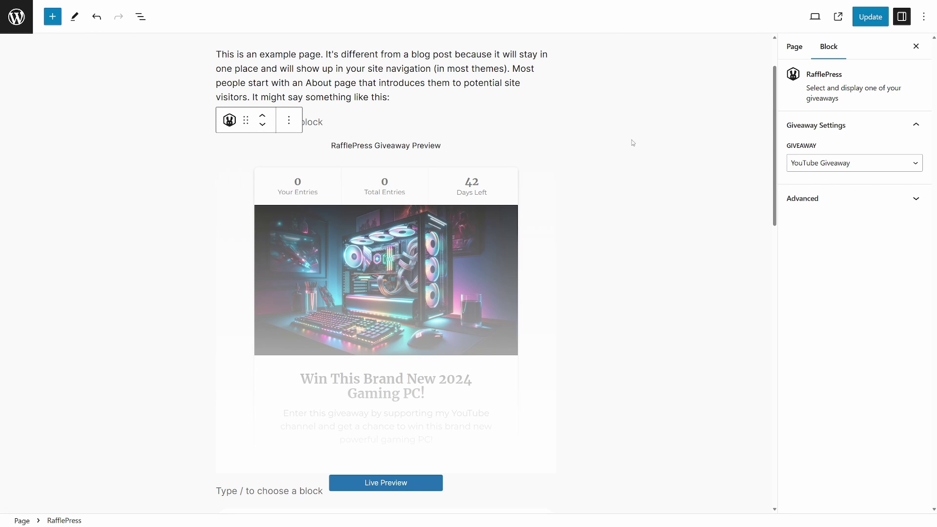
pyautogui.click(870, 16)
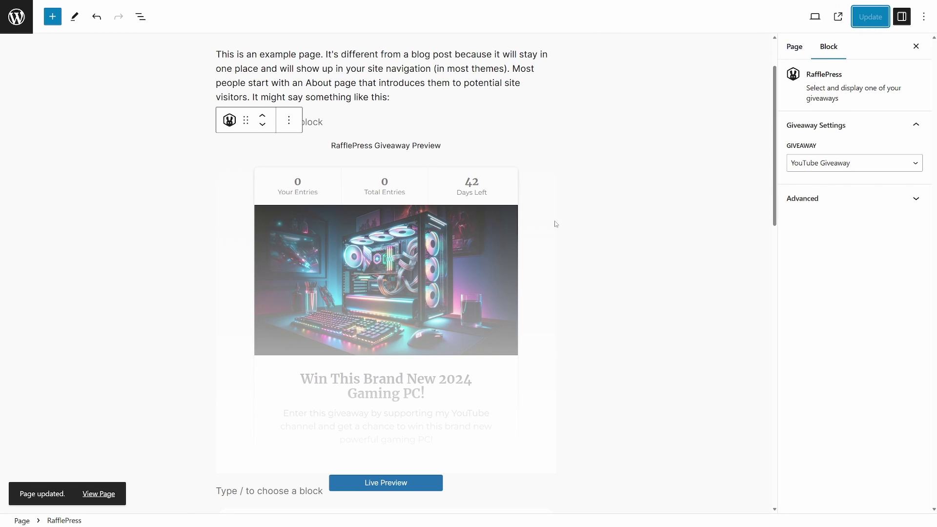
# View the published Sample Page and check the gaming PC giveaway below its intro, showing 42 days left
pyautogui.click(99, 494)
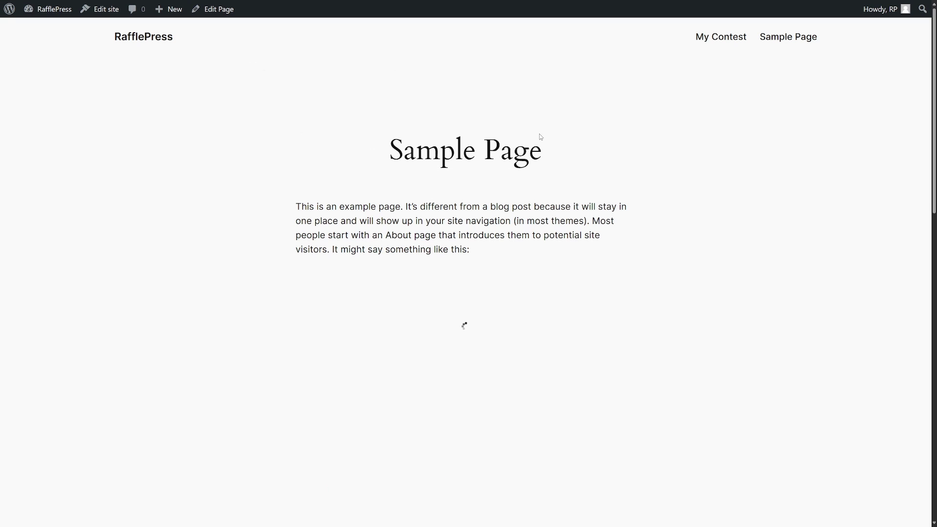
pyautogui.scroll(-15, 613, 258)
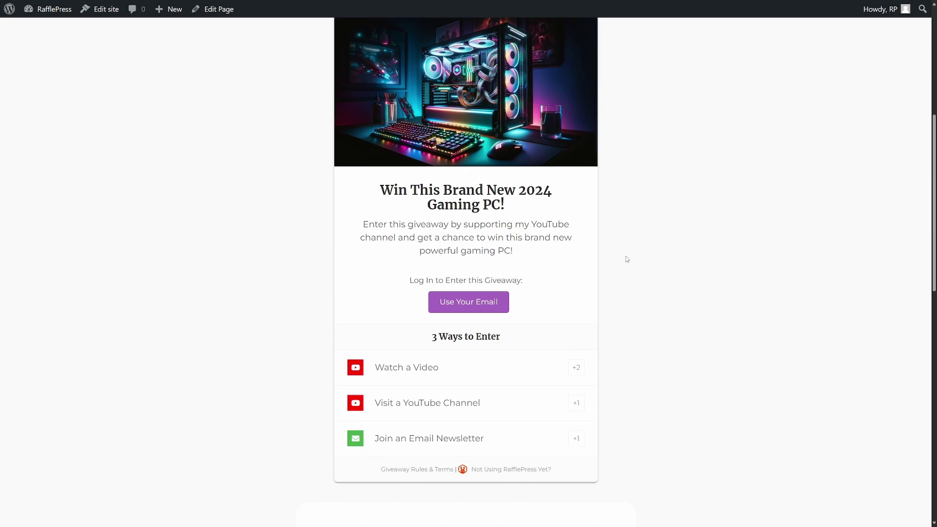
pyautogui.scroll(-4, 619, 259)
pyautogui.scroll(20, 614, 265)
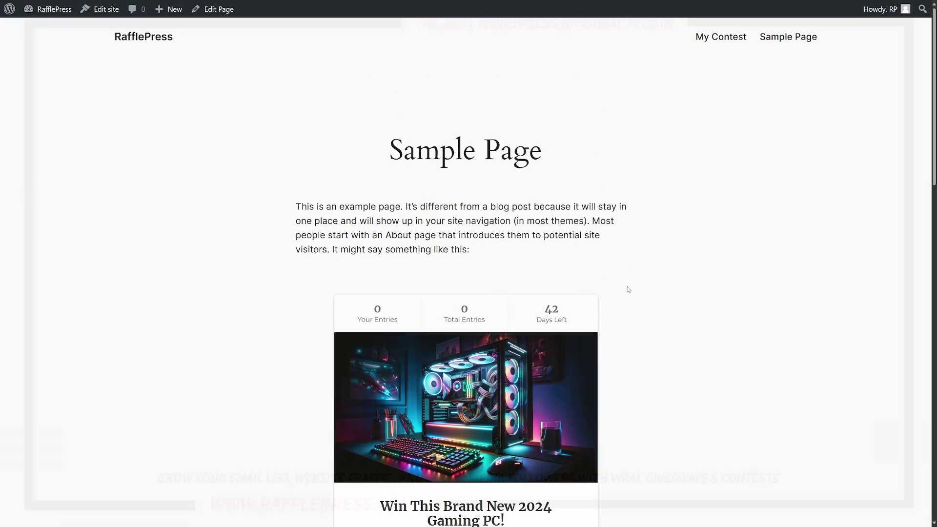